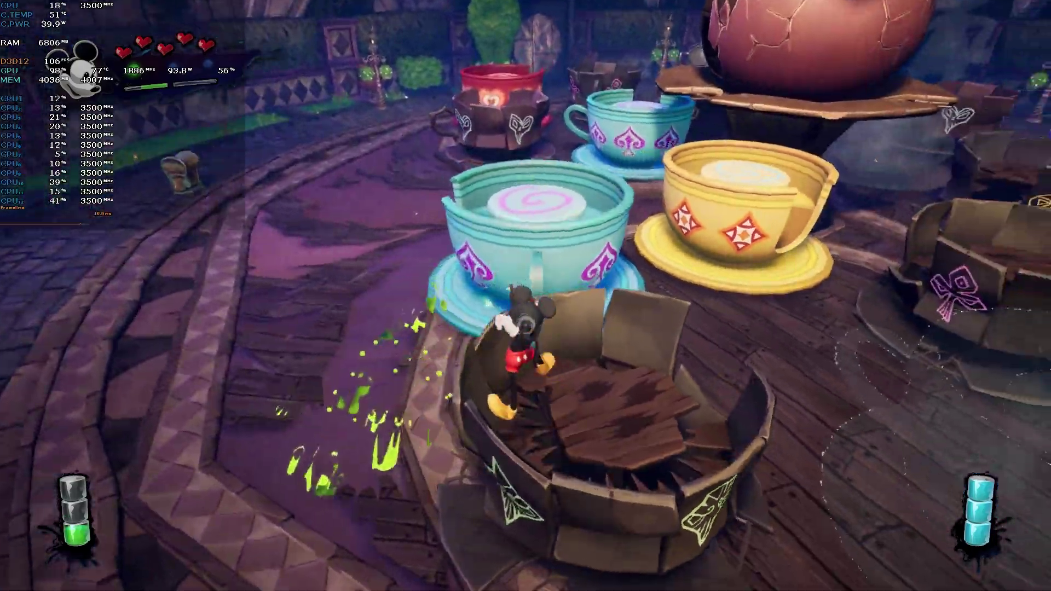
{"action": "key", "text": "space"}
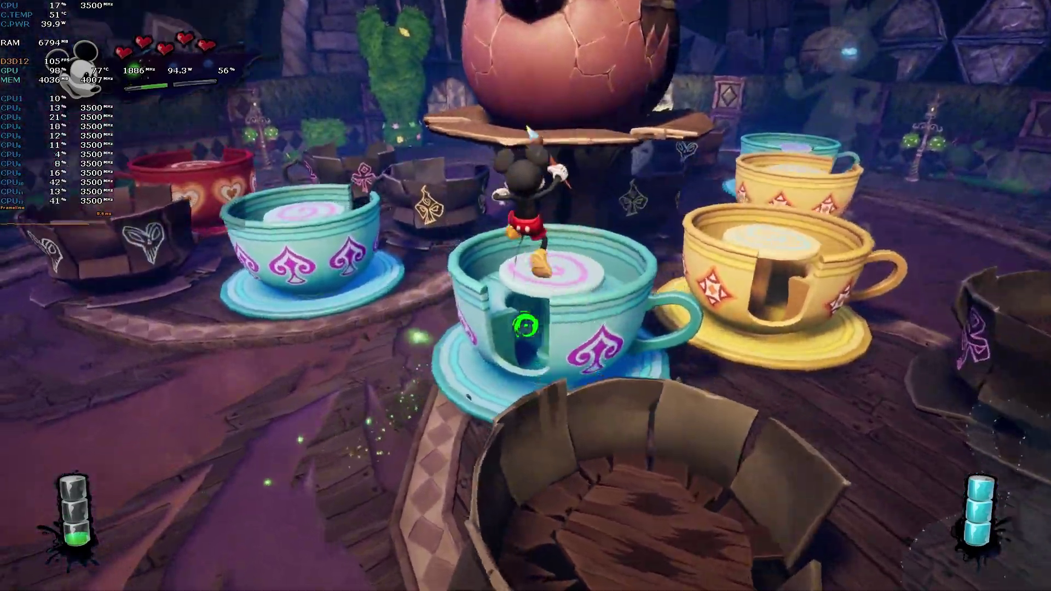
{"action": "key", "text": "space"}
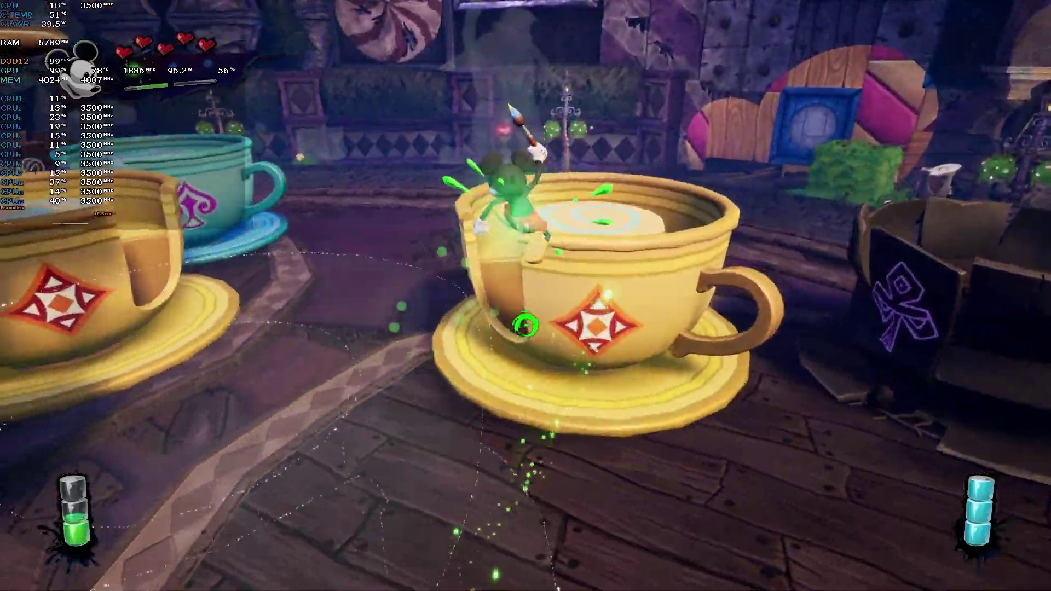
{"action": "key", "text": "space"}
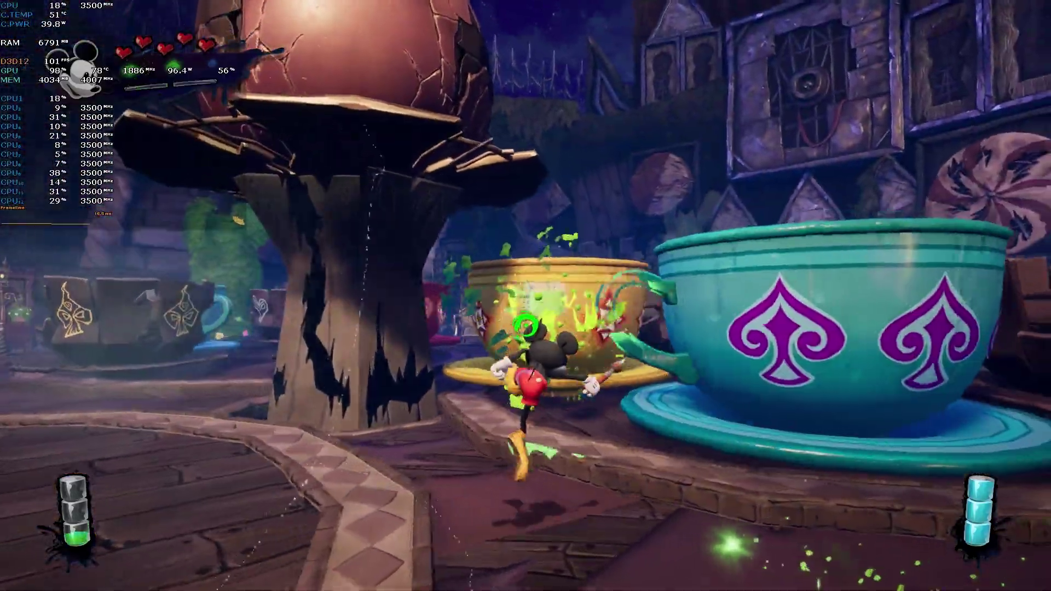
{"action": "key", "text": "w"}
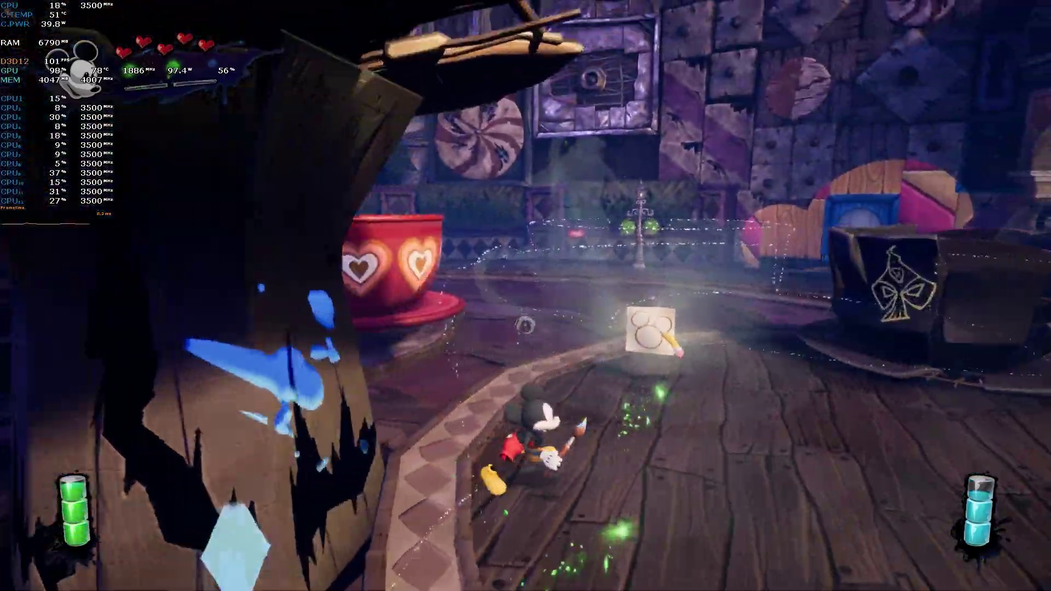
{"action": "key", "text": "w"}
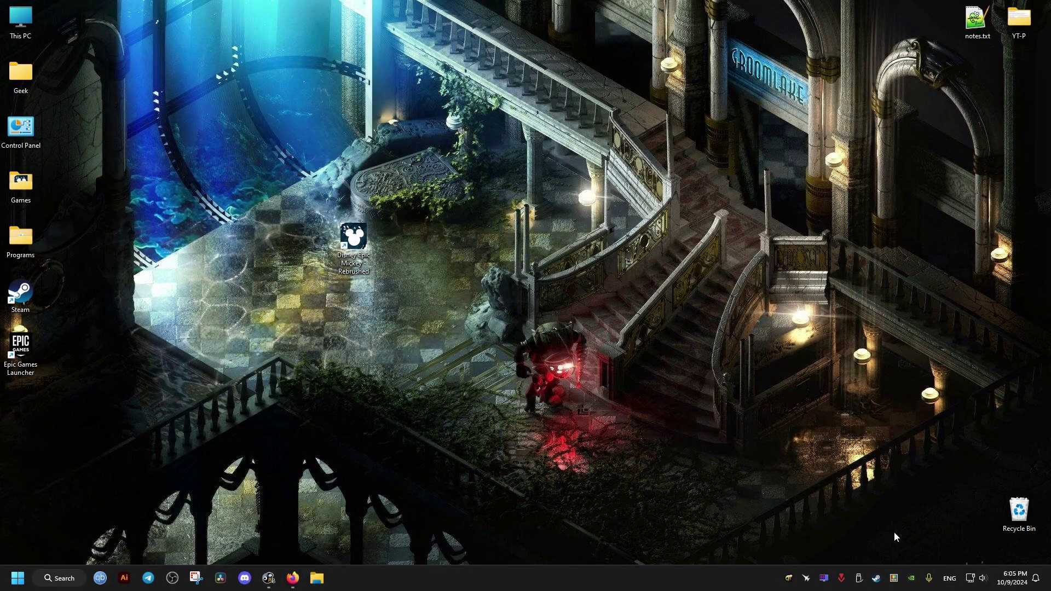
Step: Switch to Steam and open the properties of Disney Speedstorm Closed Beta from the library
{"action": "left_click", "coordinate": [877, 578]}
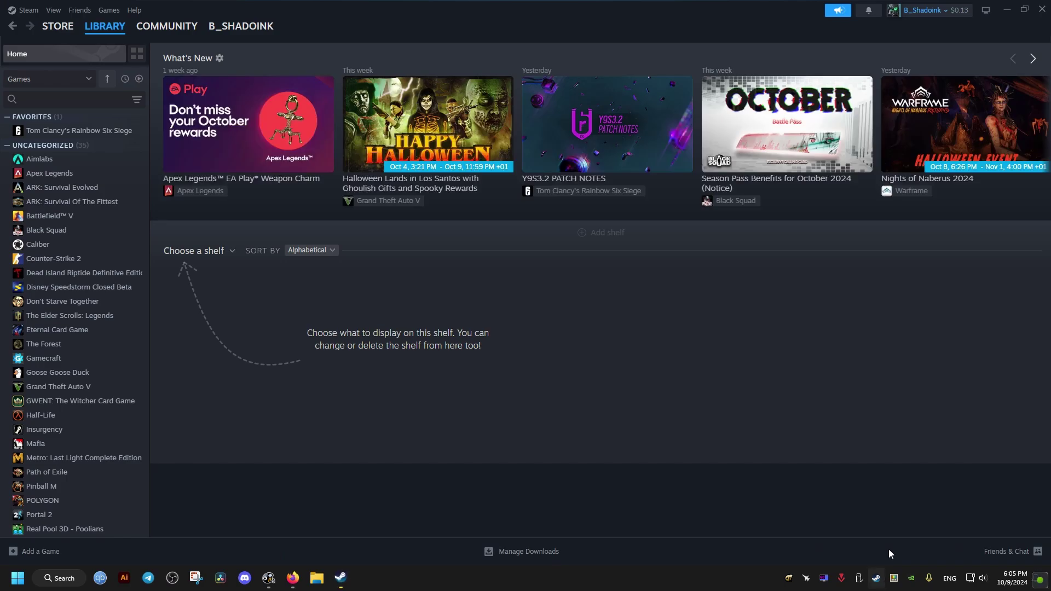
{"action": "left_click", "coordinate": [83, 290]}
{"action": "right_click", "coordinate": [108, 294]}
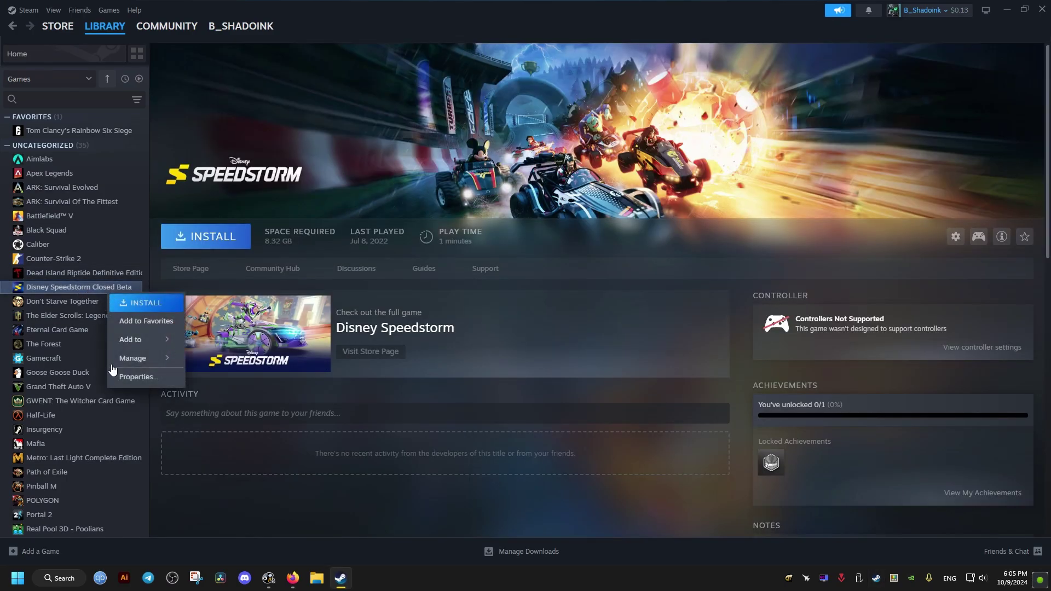
{"action": "left_click", "coordinate": [138, 377]}
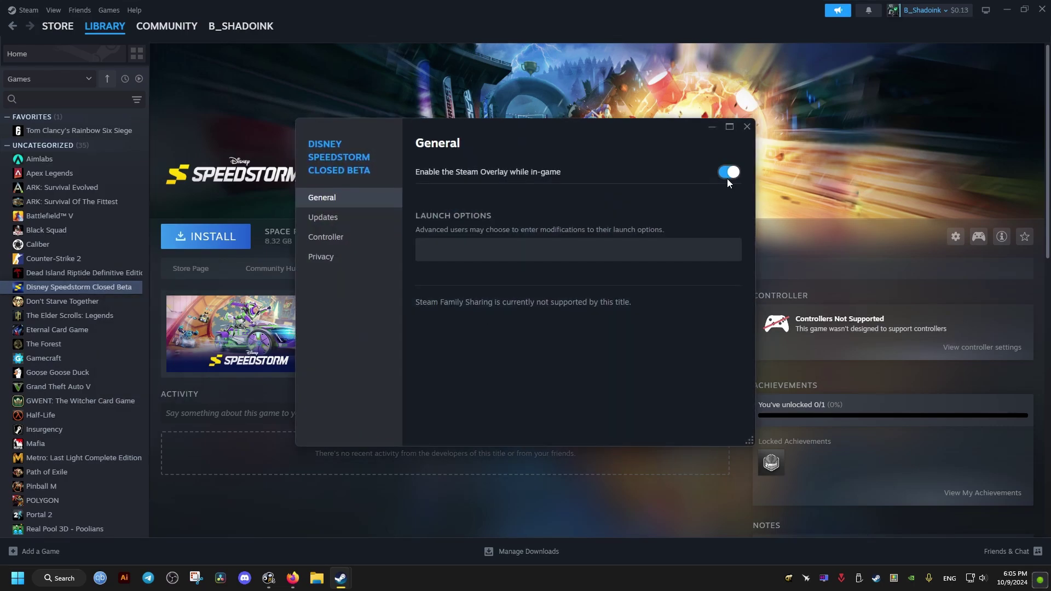
Step: Disable the in-game Steam Overlay and set the launch options to -dx11, closing the properties and Steam
{"action": "left_click", "coordinate": [511, 258]}
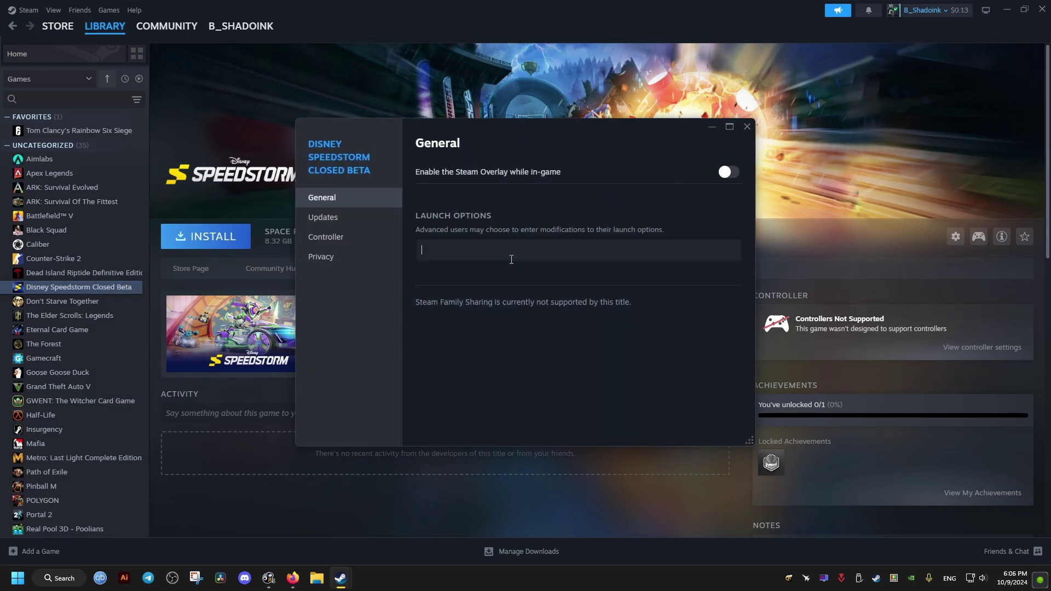
{"action": "type", "text": "-dx11"}
{"action": "left_click", "coordinate": [746, 126]}
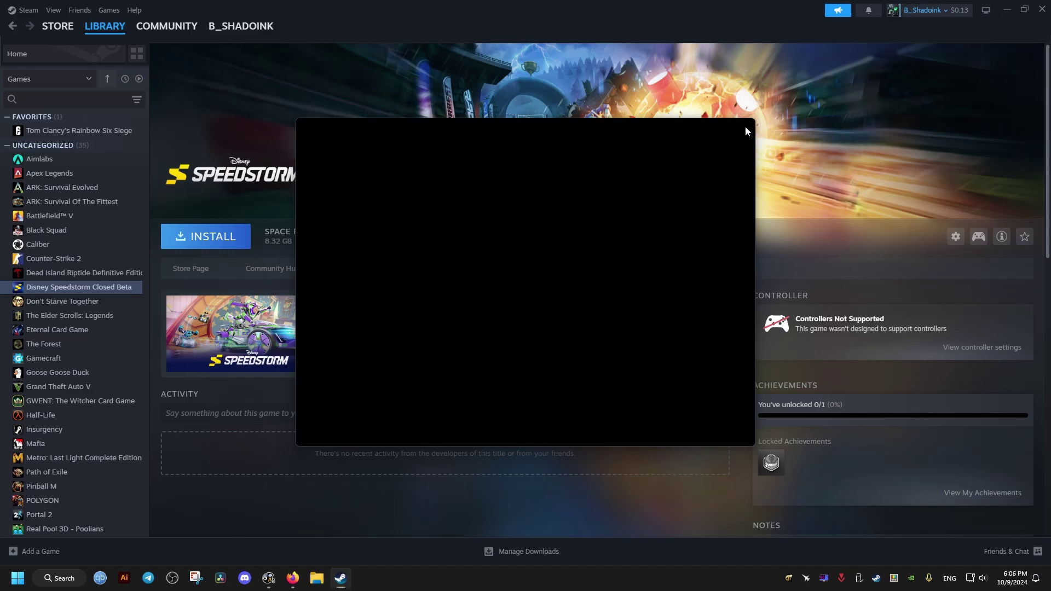
{"action": "left_click", "coordinate": [1040, 13]}
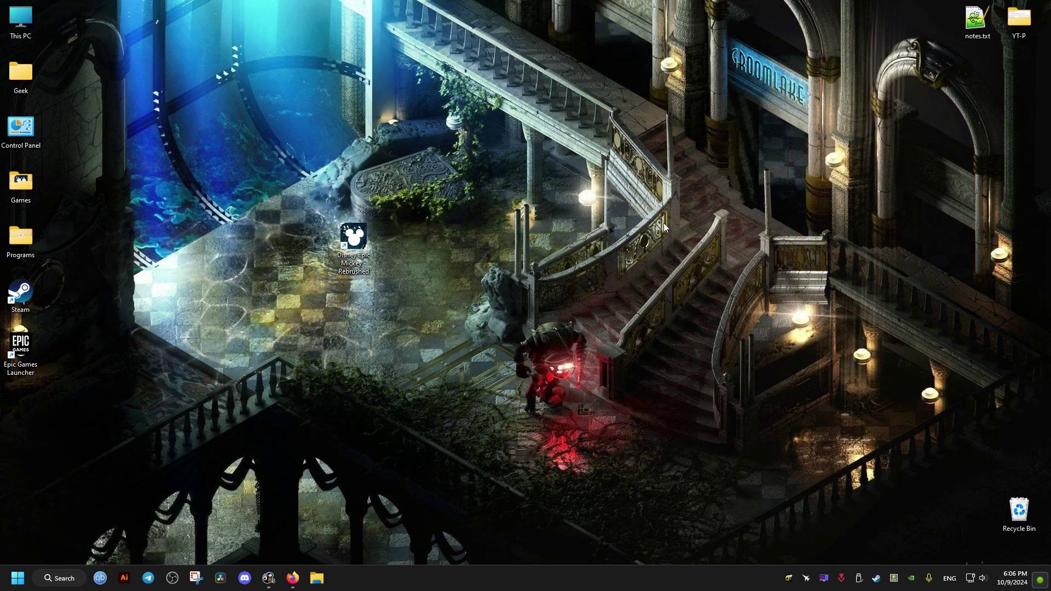
Step: Open the Disney Epic Mickey - Rebrushed folder inside Games on Local Disk (E:) in File Explorer
{"action": "double_click", "coordinate": [21, 19]}
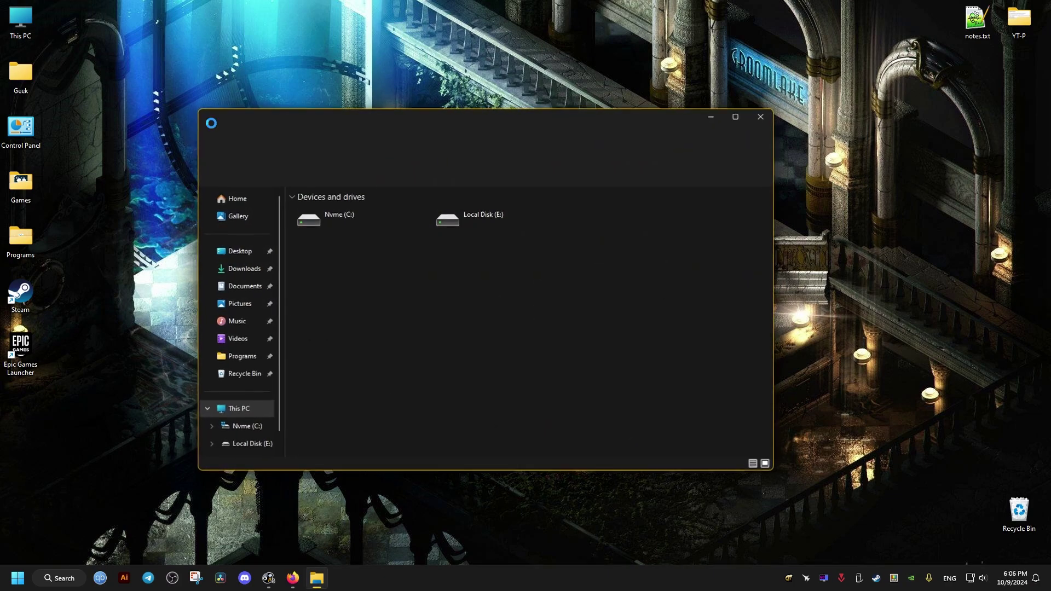
{"action": "double_click", "coordinate": [501, 218]}
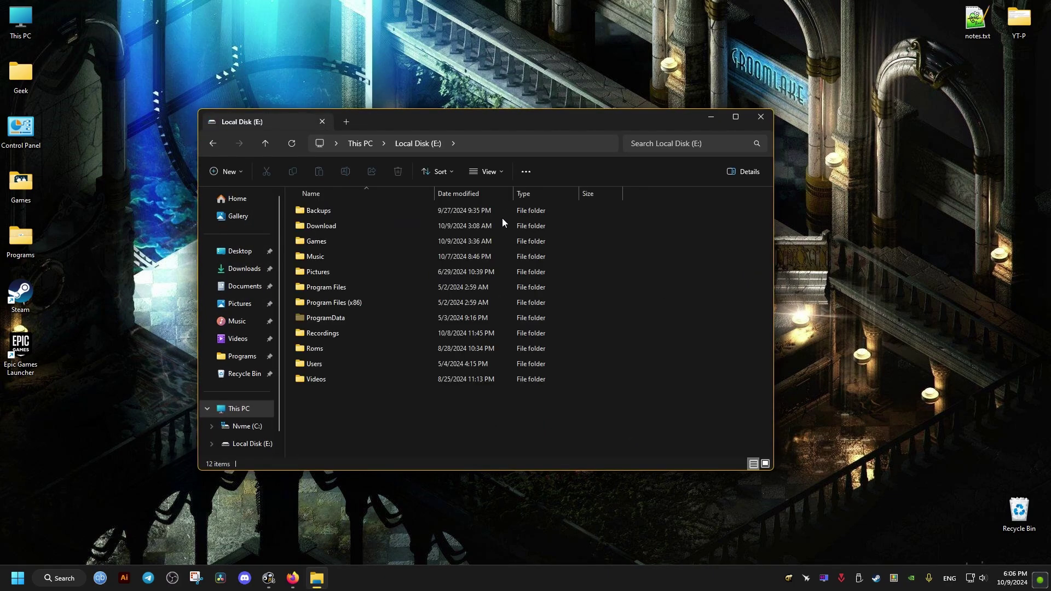
{"action": "left_click", "coordinate": [326, 242]}
{"action": "double_click", "coordinate": [327, 241]}
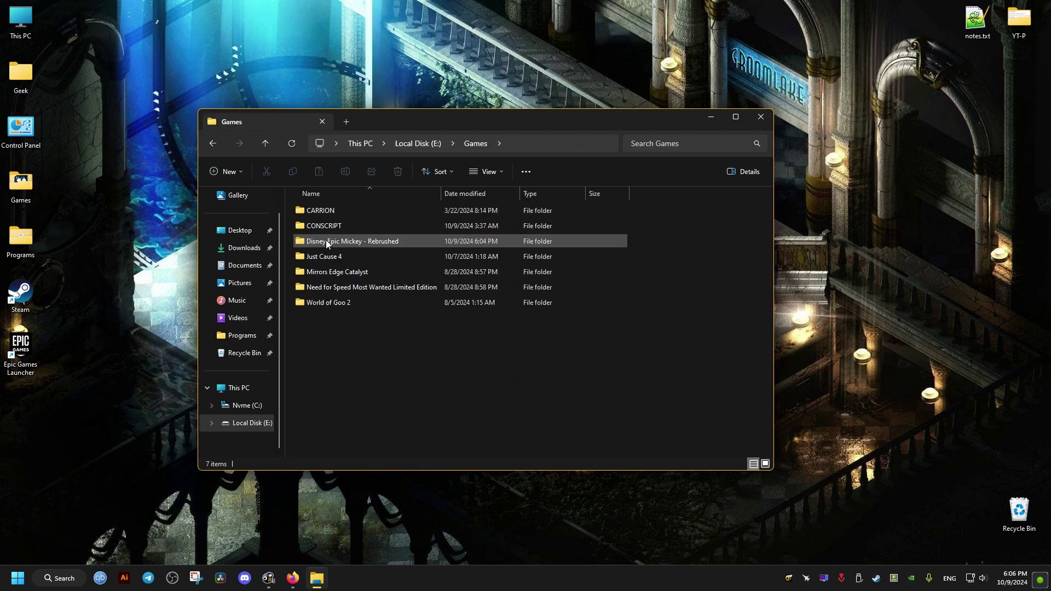
{"action": "double_click", "coordinate": [326, 245]}
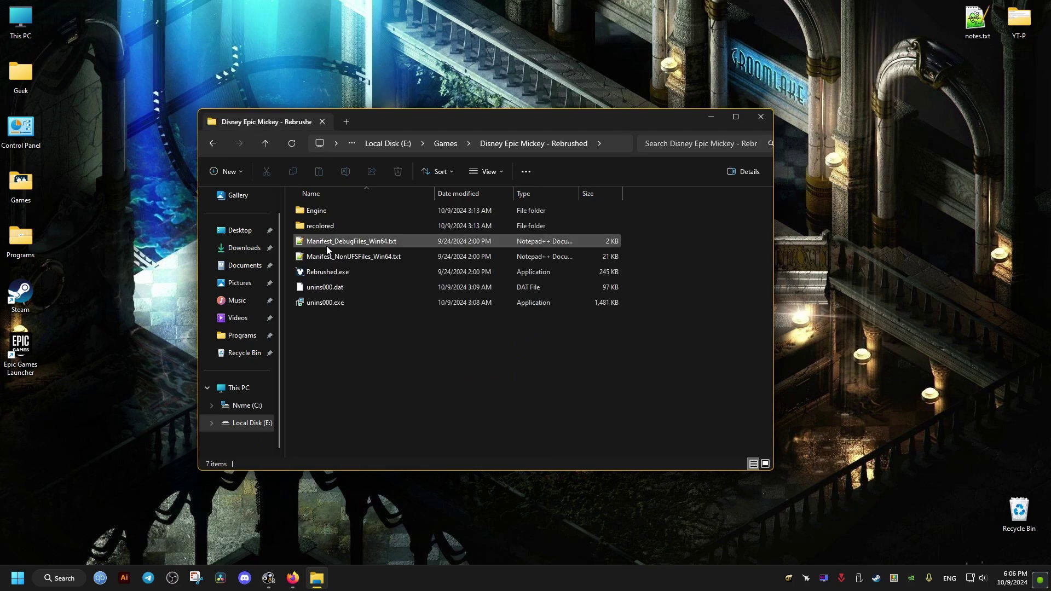
{"action": "left_click_drag", "start_coordinate": [368, 119], "coordinate": [537, 137]}
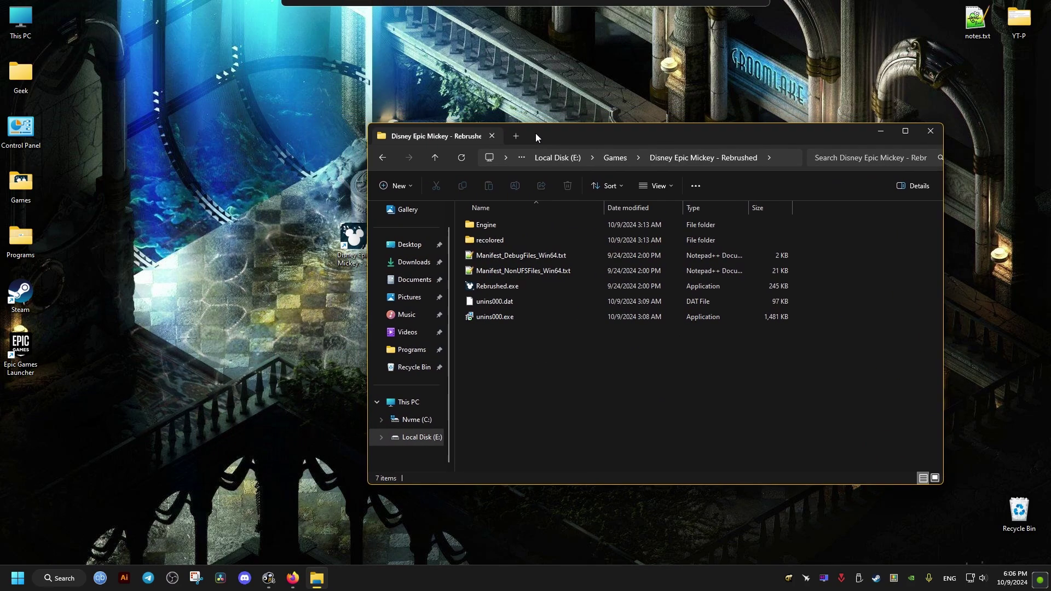
Step: Open a second File Explorer window beside the game folder and browse to Program Files (x86) on Nvme (C:)
{"action": "double_click", "coordinate": [21, 21]}
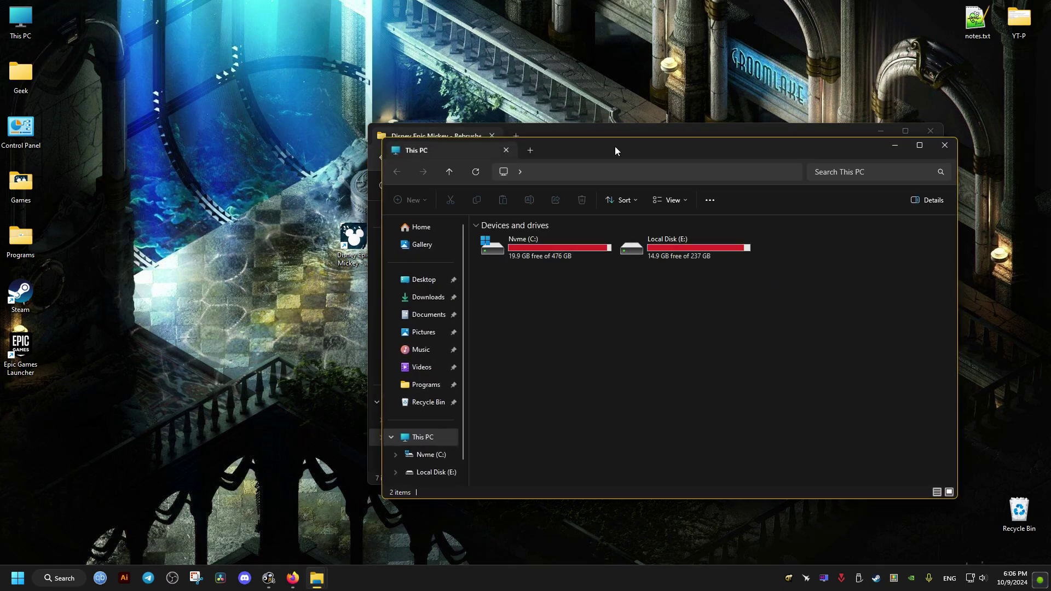
{"action": "left_click_drag", "start_coordinate": [615, 149], "coordinate": [275, 121]}
{"action": "left_click", "coordinate": [190, 220]}
{"action": "double_click", "coordinate": [190, 219]}
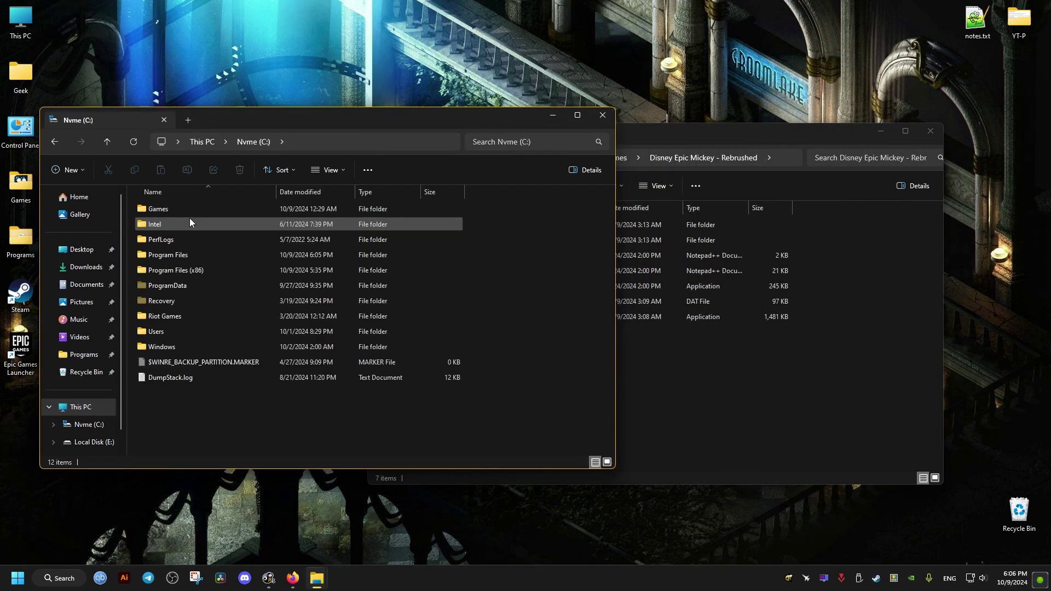
{"action": "double_click", "coordinate": [196, 209]}
{"action": "left_click", "coordinate": [55, 141]}
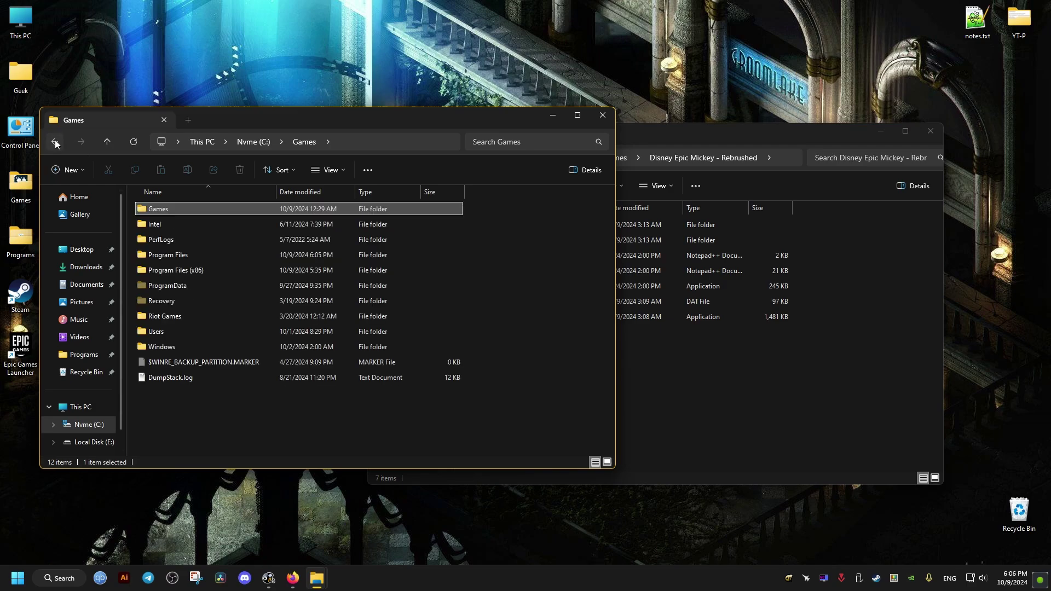
{"action": "double_click", "coordinate": [179, 271]}
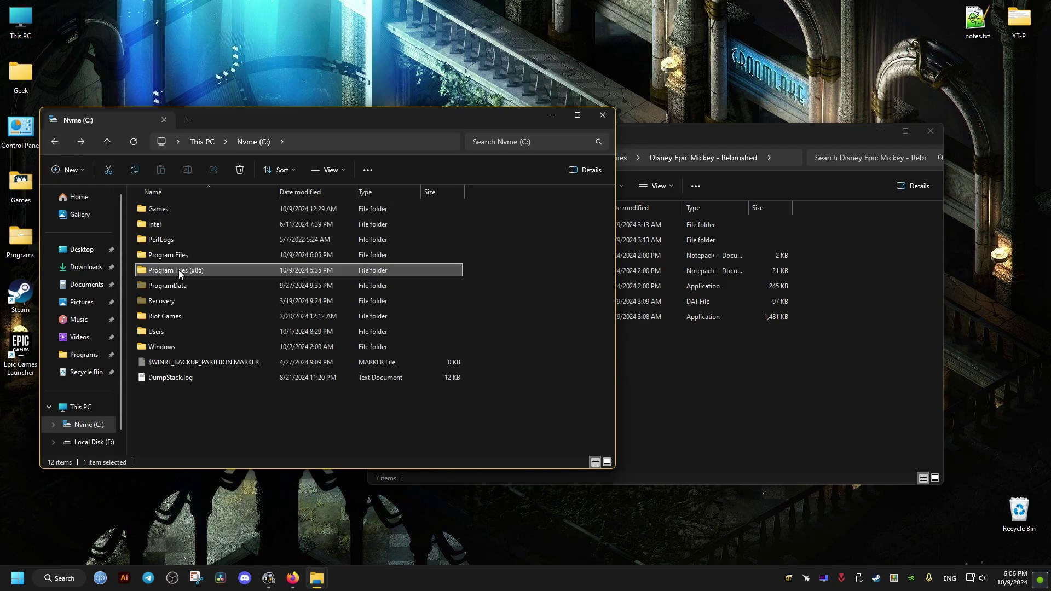
Step: Look into Steam's steamapps\common folder where Steam games are installed, and close that window
{"action": "scroll", "coordinate": [259, 343], "scroll_direction": "down", "scroll_amount": 5}
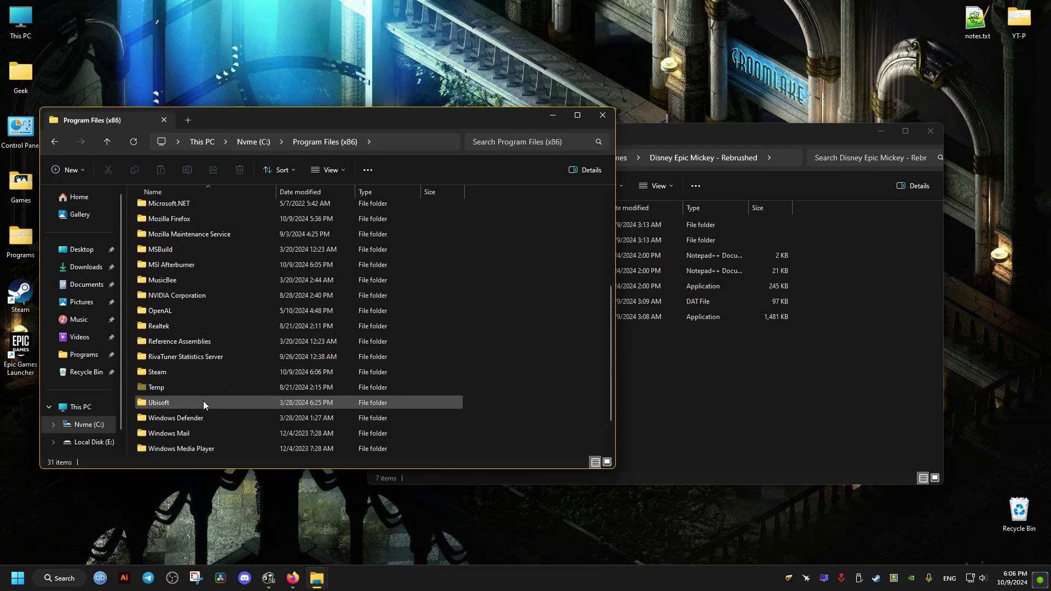
{"action": "double_click", "coordinate": [166, 371]}
{"action": "scroll", "coordinate": [173, 307], "scroll_direction": "down", "scroll_amount": 3}
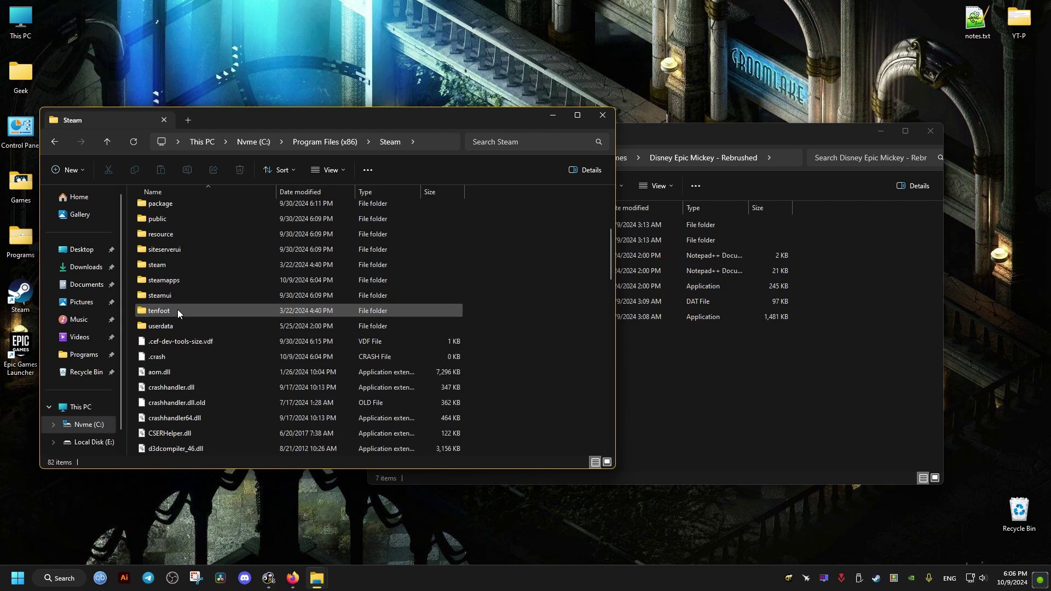
{"action": "double_click", "coordinate": [141, 287]}
{"action": "double_click", "coordinate": [158, 209]}
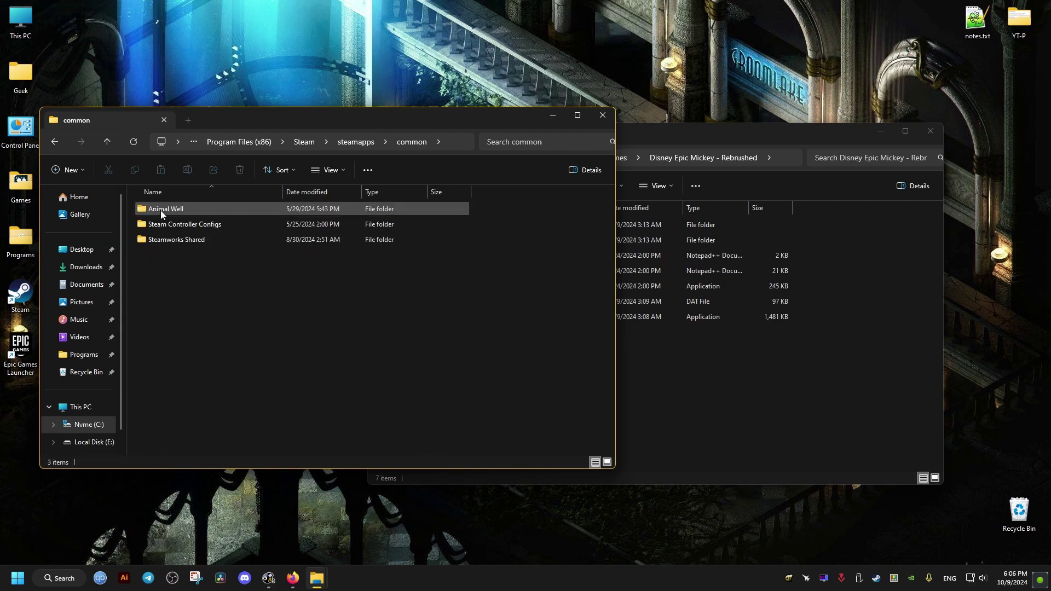
{"action": "left_click", "coordinate": [602, 116]}
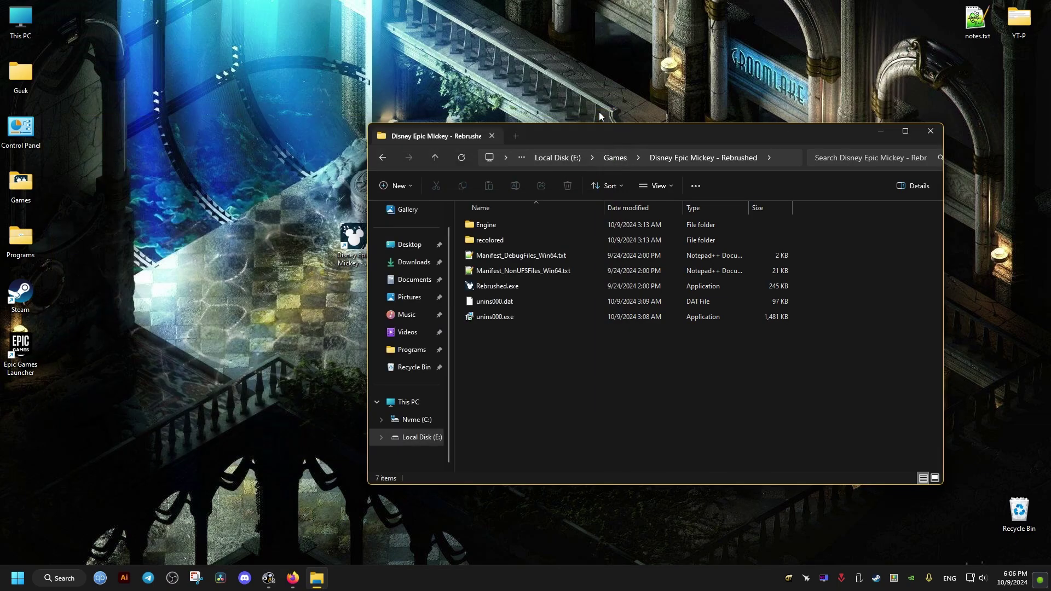
Step: Disable fullscreen optimizations in the compatibility settings of Rebrushed.exe and apply the change
{"action": "left_click_drag", "start_coordinate": [652, 137], "coordinate": [644, 100]}
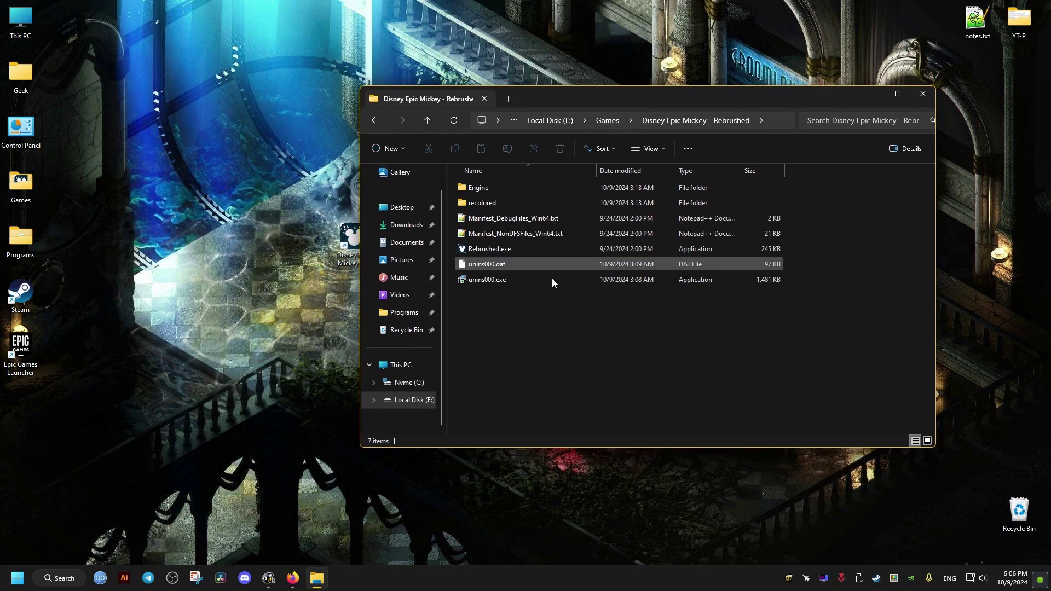
{"action": "right_click", "coordinate": [491, 249]}
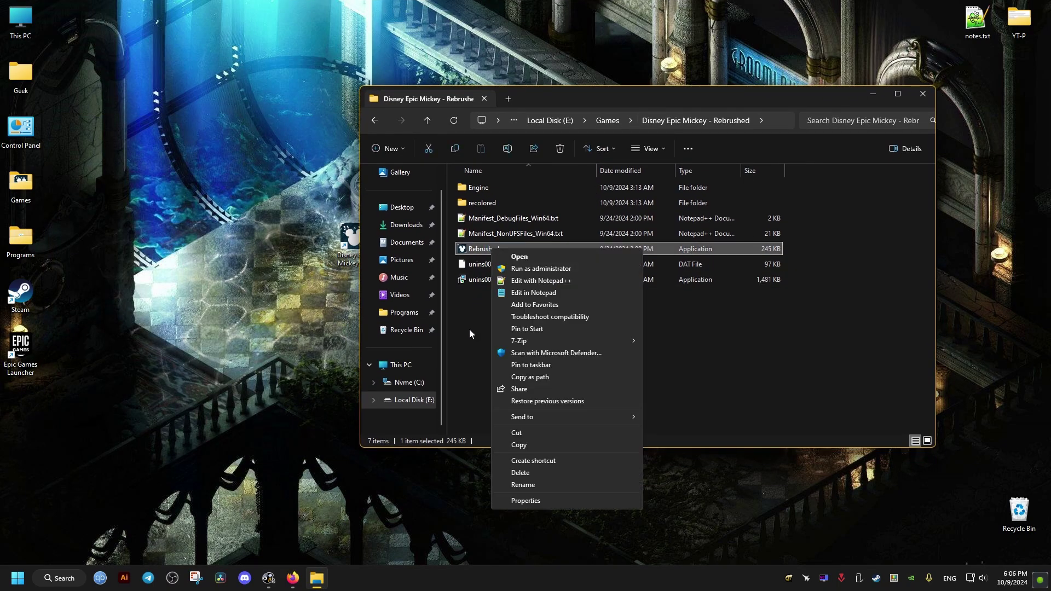
{"action": "left_click", "coordinate": [532, 500]}
{"action": "left_click", "coordinate": [547, 276]}
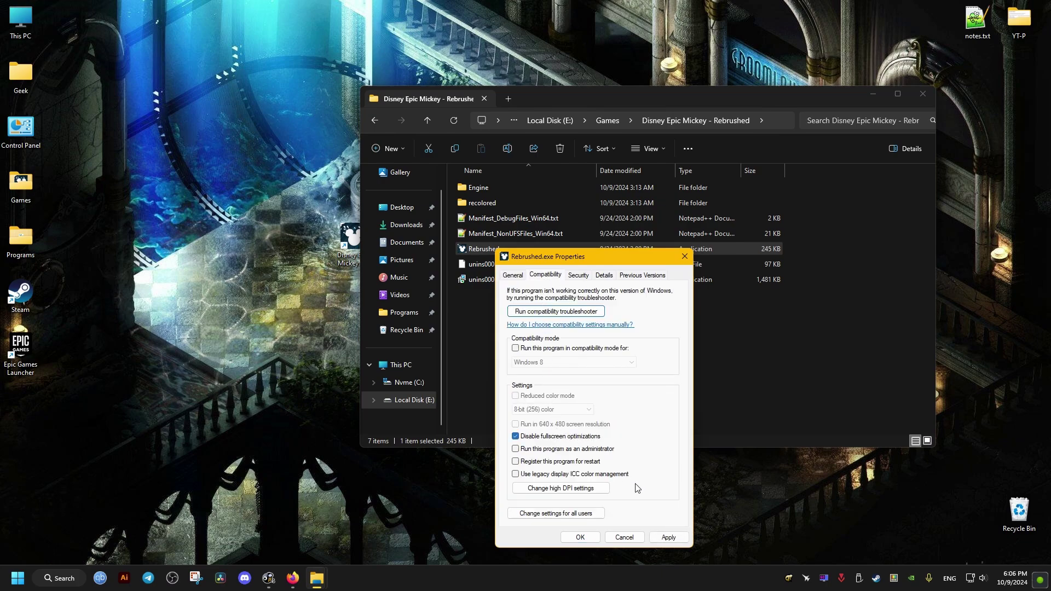
{"action": "left_click", "coordinate": [668, 537]}
{"action": "left_click", "coordinate": [580, 537]}
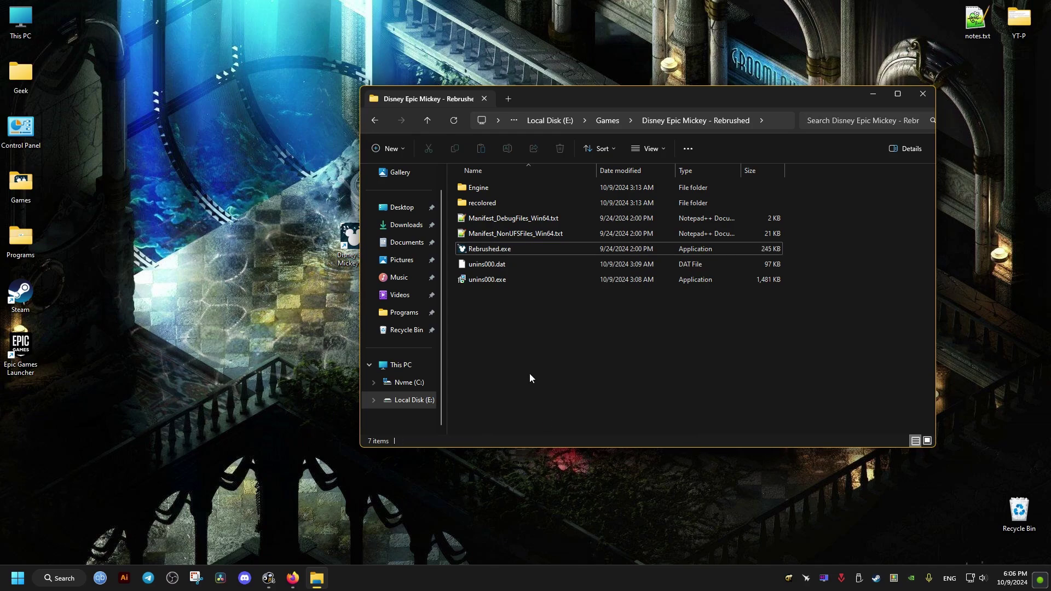
Step: Create a desktop shortcut to Rebrushed.exe and place it beside the existing Disney Epic Mickey shortcut
{"action": "left_click_drag", "start_coordinate": [540, 108], "coordinate": [581, 118]}
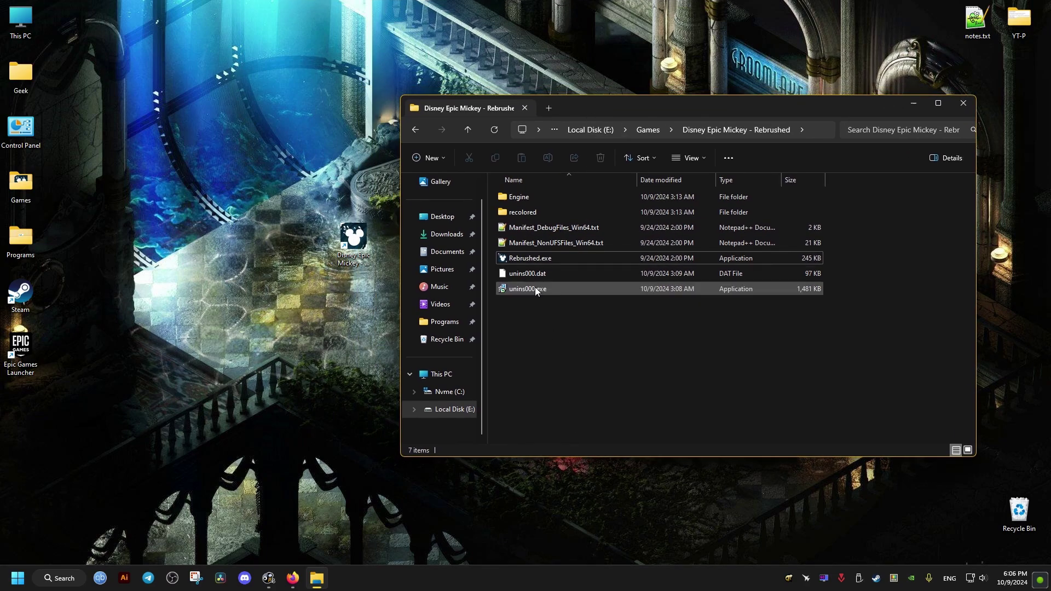
{"action": "left_click", "coordinate": [533, 260]}
{"action": "right_click", "coordinate": [533, 260]}
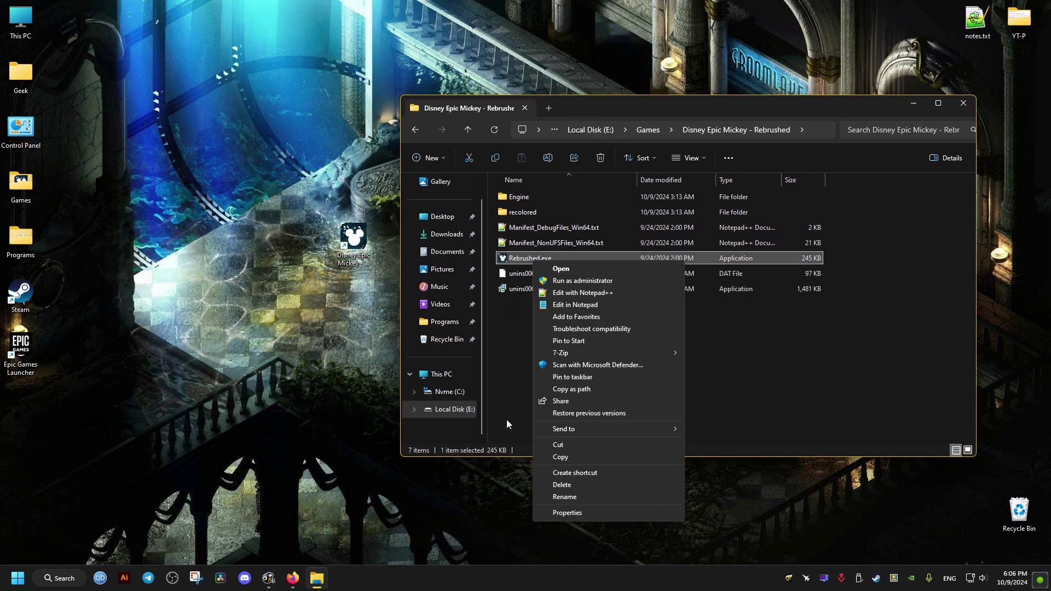
{"action": "mouse_move", "coordinate": [564, 428]}
{"action": "left_click", "coordinate": [734, 455]}
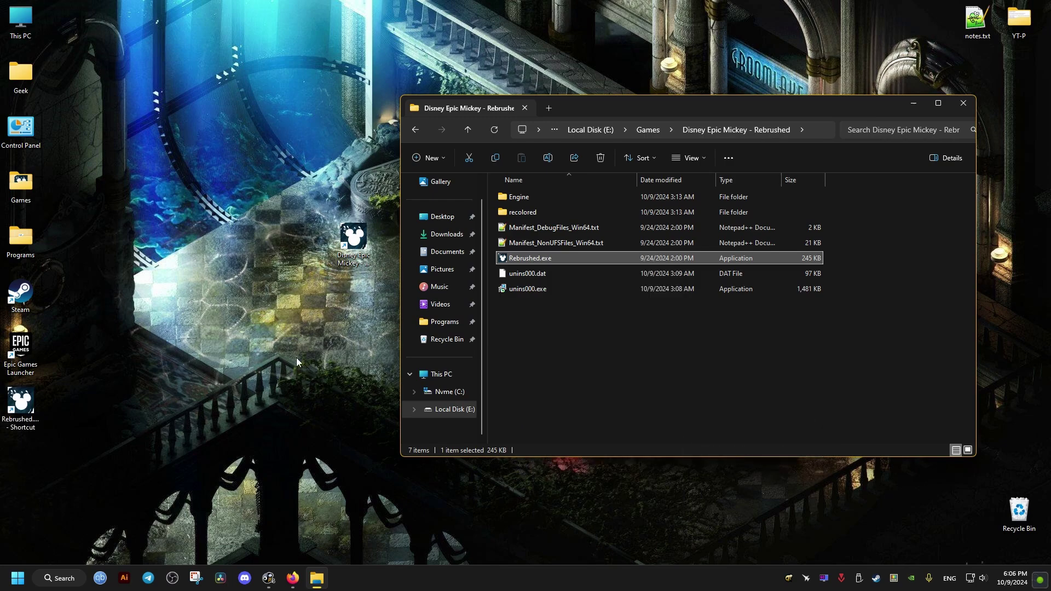
{"action": "left_click_drag", "start_coordinate": [20, 404], "coordinate": [270, 250]}
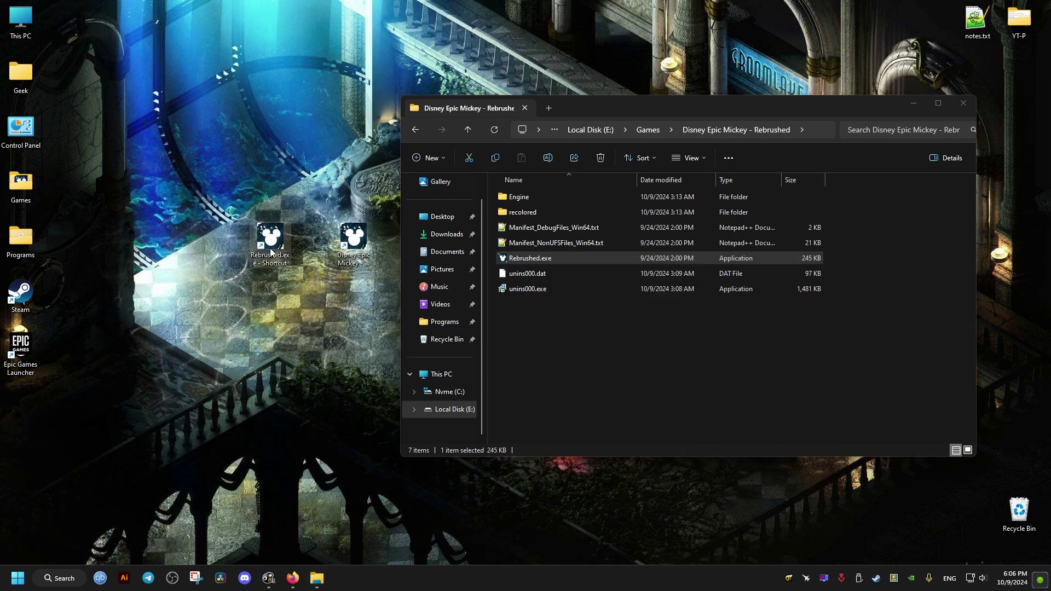
Step: Rename the new desktop shortcut as "Rebrushed dx11"
{"action": "left_click", "coordinate": [276, 267]}
{"action": "left_click", "coordinate": [289, 264]}
{"action": "key", "text": "BackSpace"}
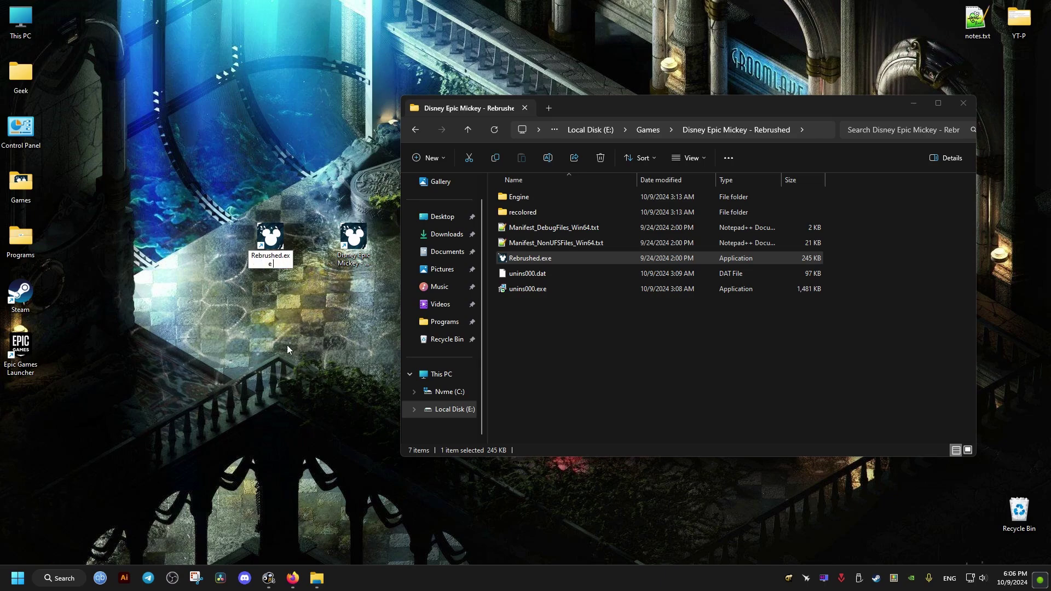
{"action": "key", "text": "BackSpace"}
{"action": "key", "text": "BackSpace"}
{"action": "key", "text": "BackSpace"}
{"action": "key", "text": "BackSpace"}
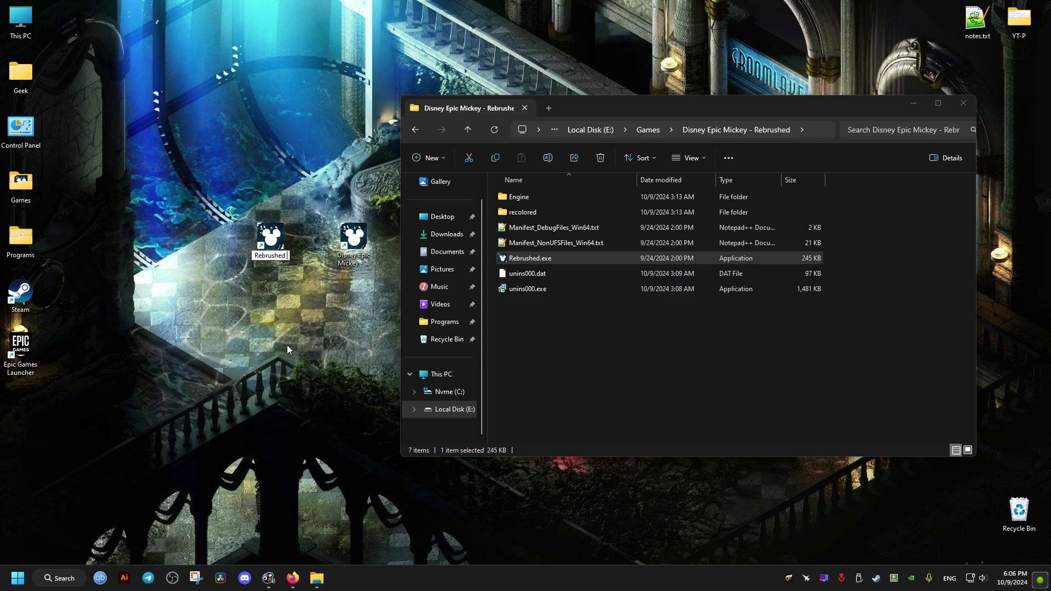
{"action": "type", "text": "dx11"}
{"action": "key", "text": "Return"}
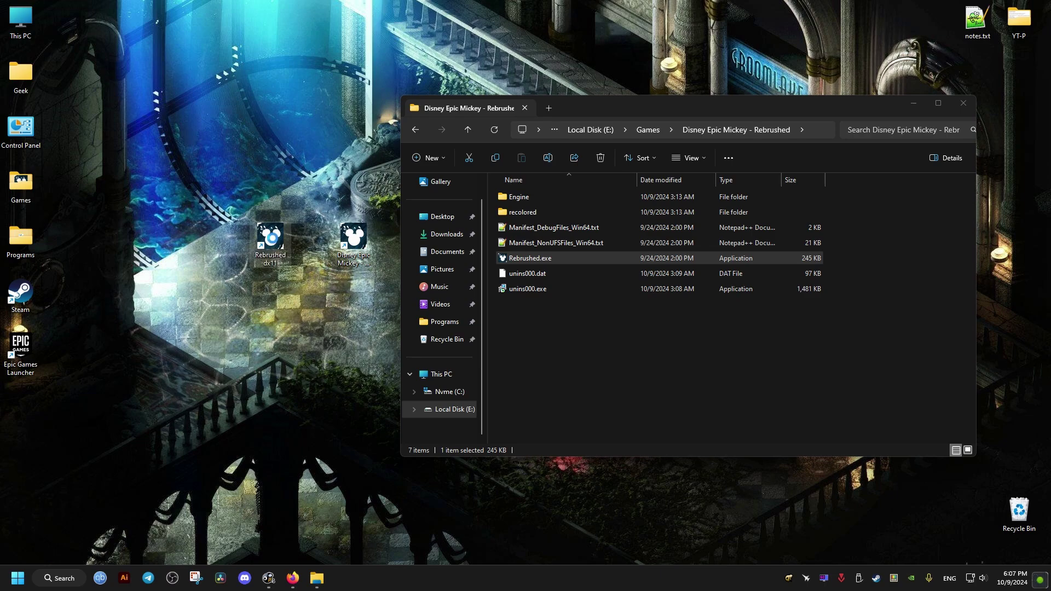
Step: Append the -dx11 launch argument to the target of the "Rebrushed dx11" desktop shortcut and save its properties
{"action": "right_click", "coordinate": [273, 241]}
{"action": "left_click", "coordinate": [308, 508]}
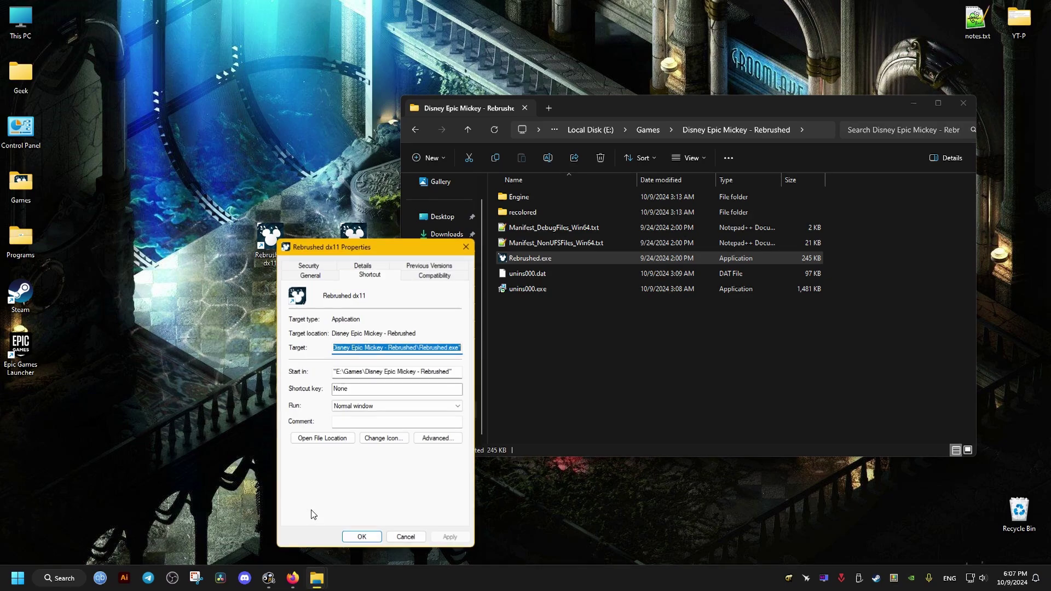
{"action": "left_click", "coordinate": [374, 280]}
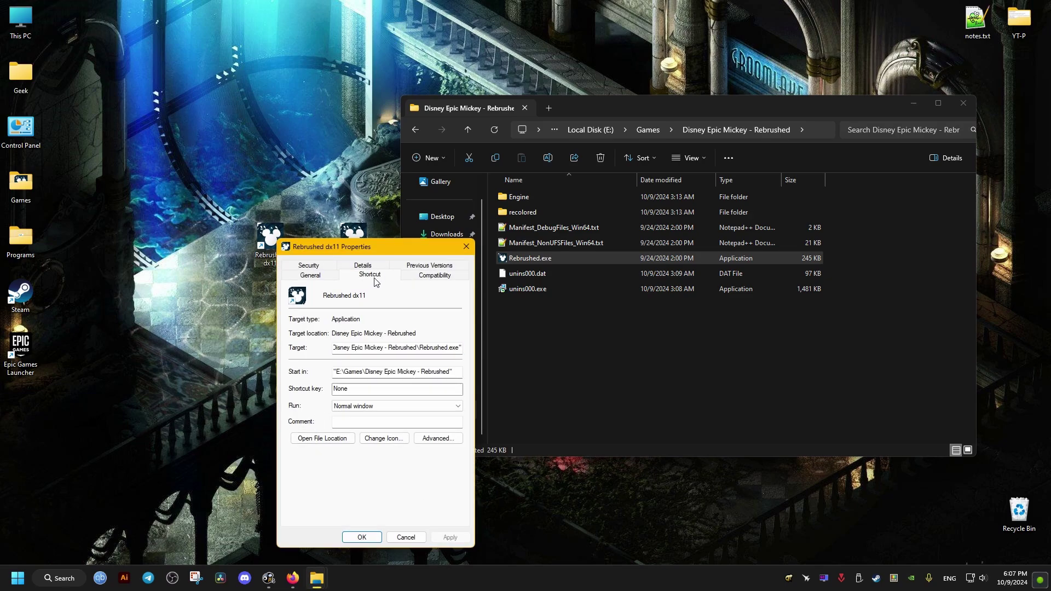
{"action": "left_click", "coordinate": [460, 347]}
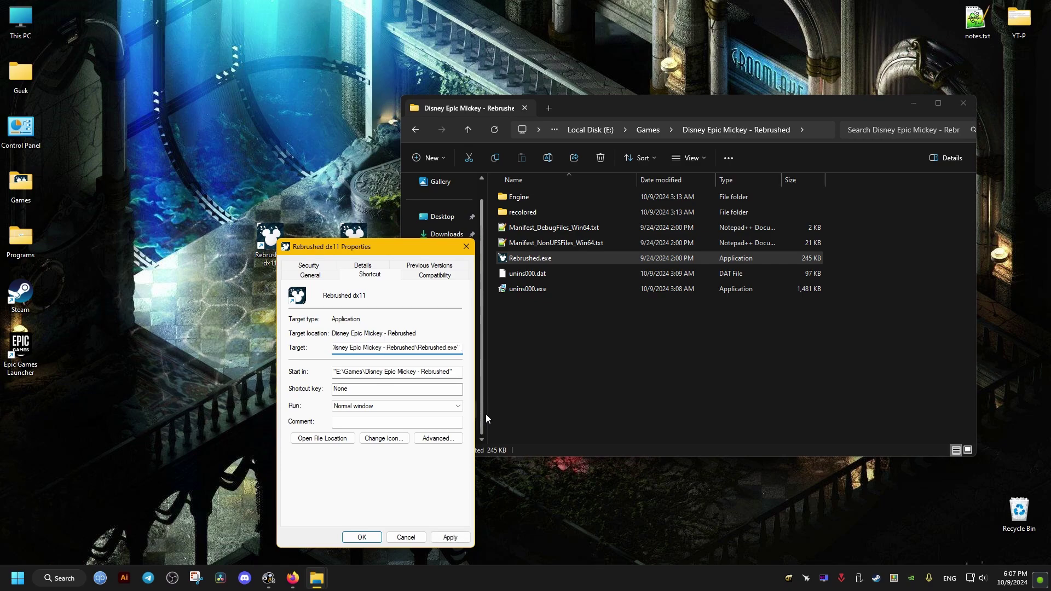
{"action": "type", "text": "-dx11"}
{"action": "left_click", "coordinate": [450, 537]}
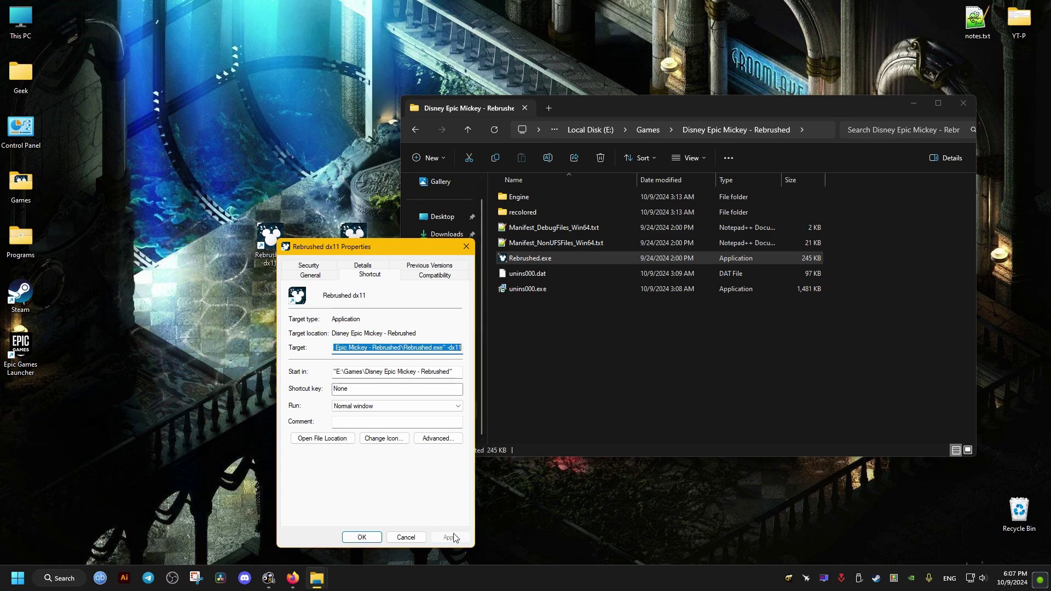
{"action": "left_click", "coordinate": [357, 535]}
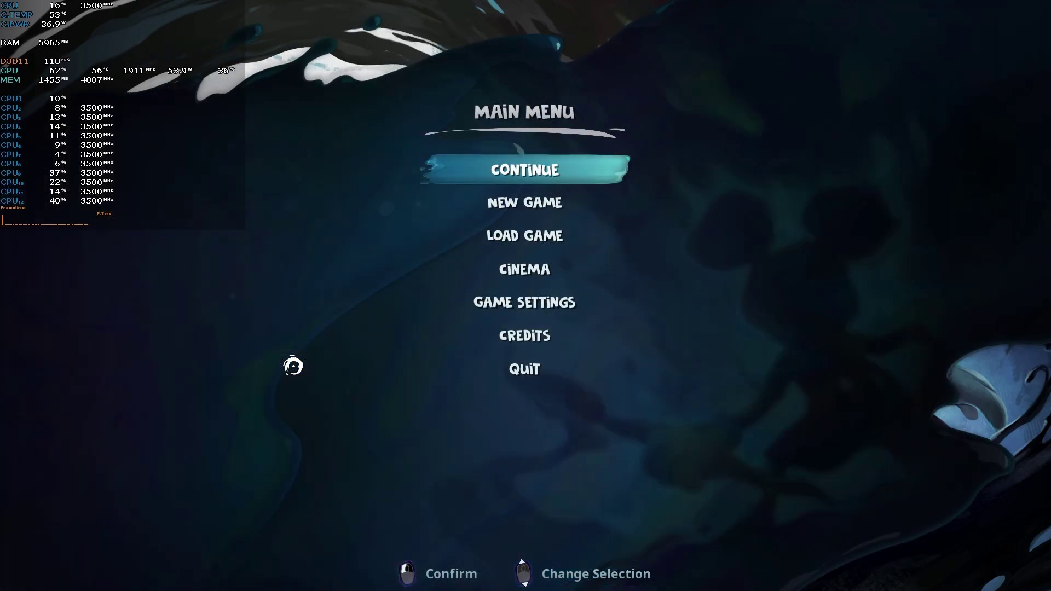
Step: In the graphics settings of Disney Epic Mickey: Rebrushed, cycle the FPS limit through its options, including 30, 60, 120 and Unlimited
{"action": "left_click", "coordinate": [528, 302]}
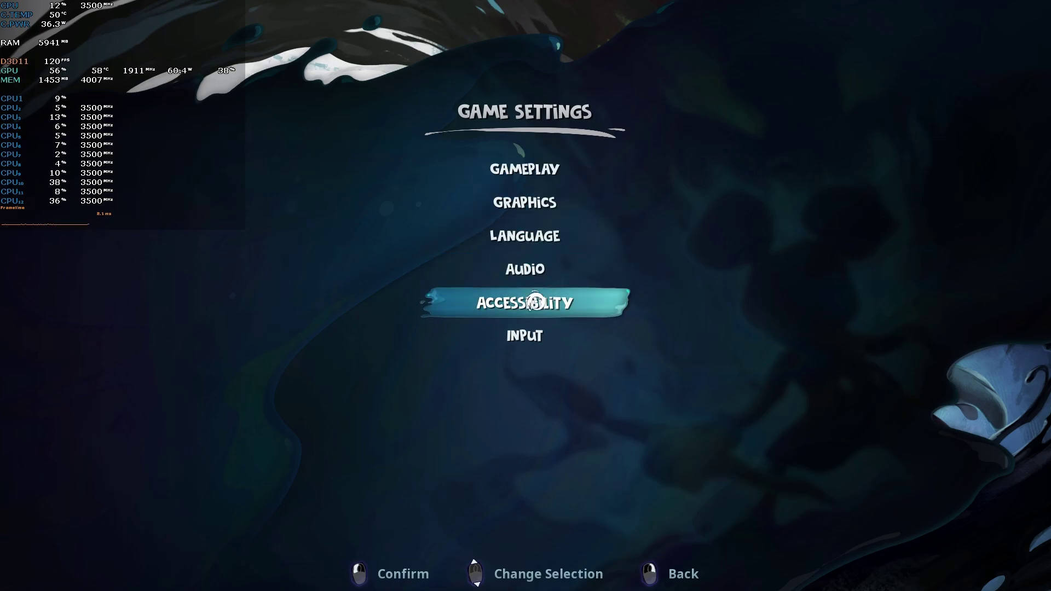
{"action": "left_click", "coordinate": [545, 202]}
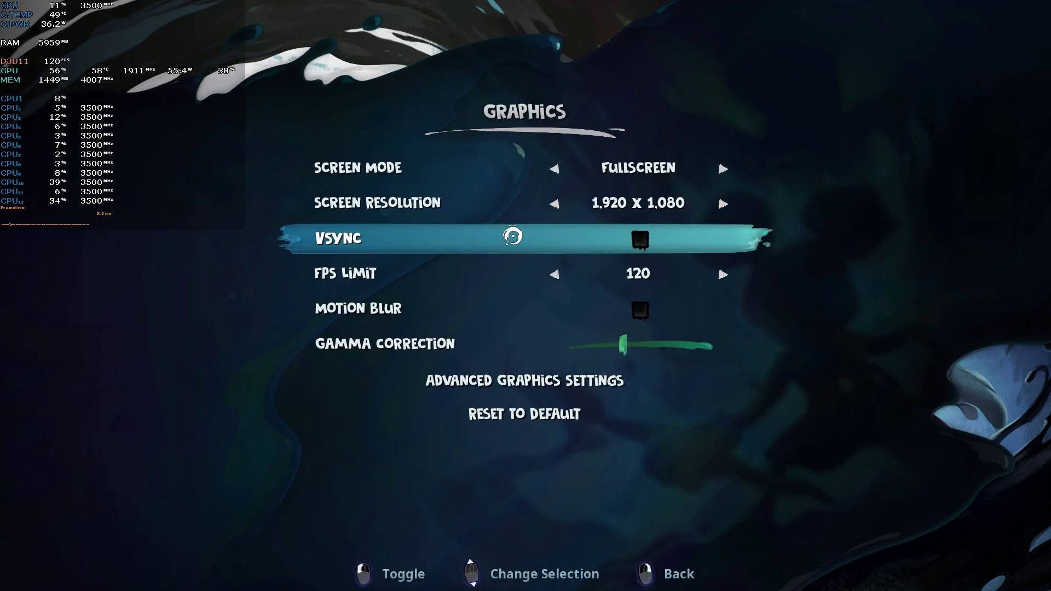
{"action": "left_click", "coordinate": [723, 274]}
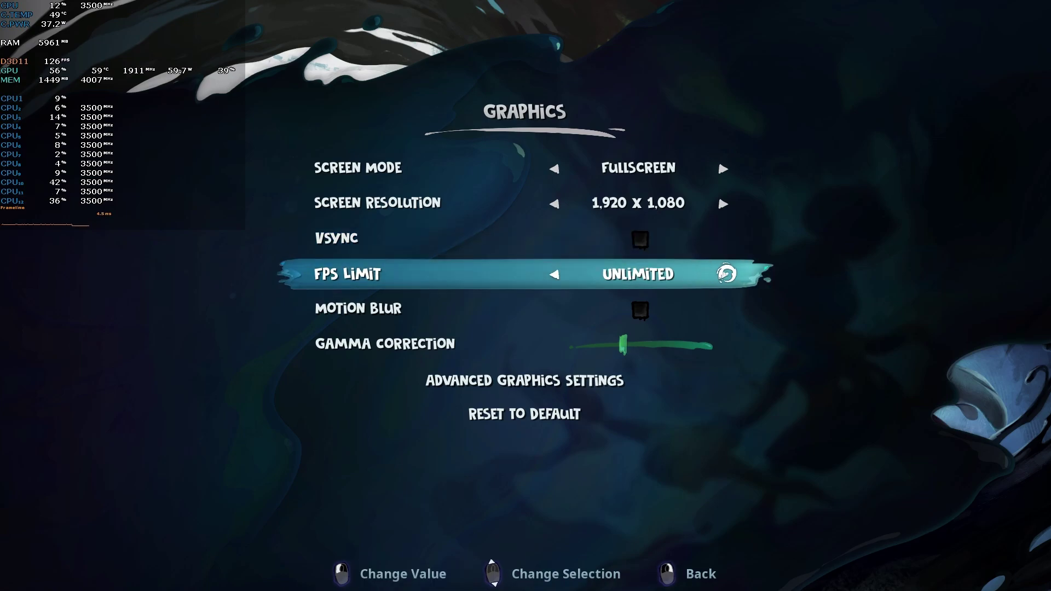
{"action": "left_click", "coordinate": [556, 273]}
{"action": "left_click", "coordinate": [557, 273]}
{"action": "left_click", "coordinate": [556, 274]}
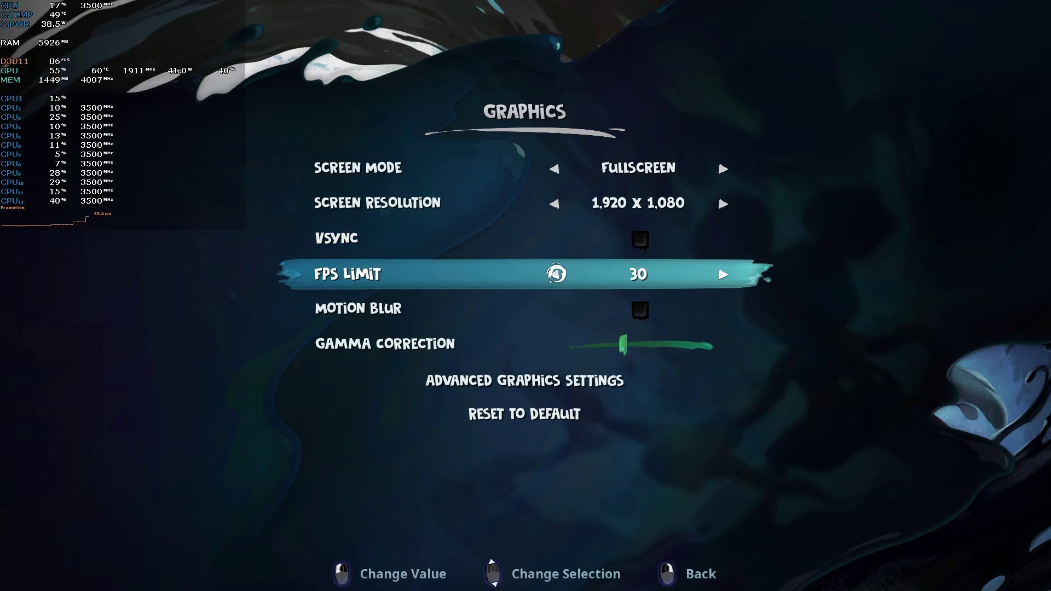
{"action": "left_click", "coordinate": [556, 273]}
{"action": "left_click", "coordinate": [725, 274]}
{"action": "left_click", "coordinate": [727, 274]}
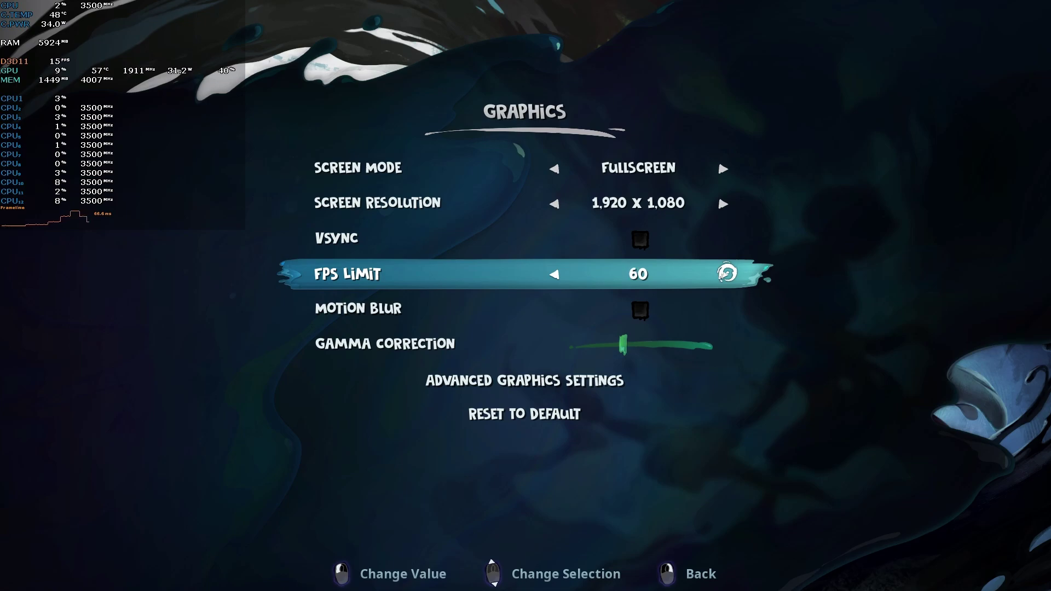
{"action": "left_click", "coordinate": [723, 274]}
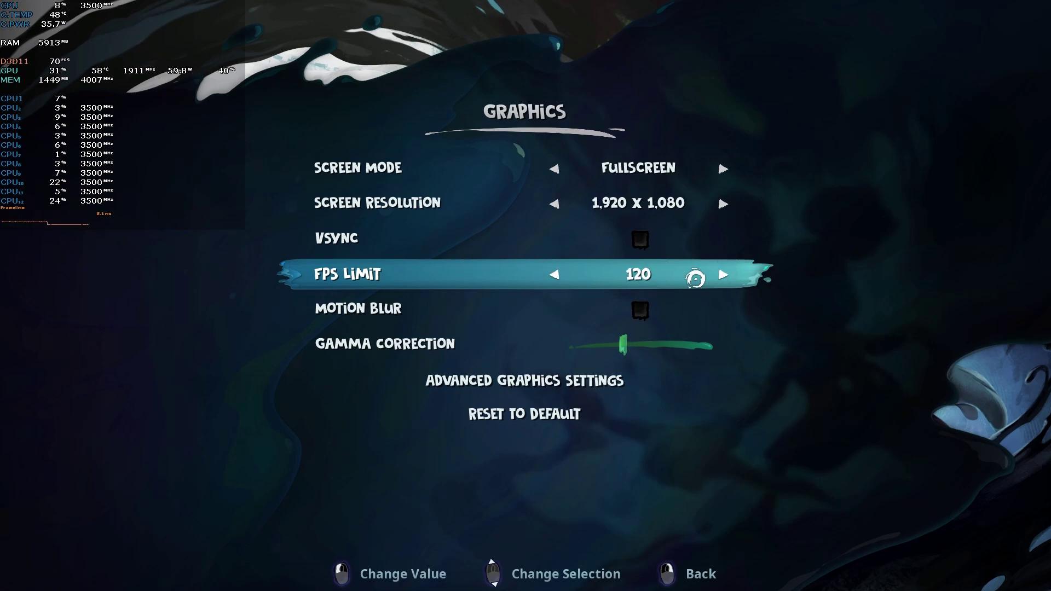
{"action": "left_click", "coordinate": [723, 274]}
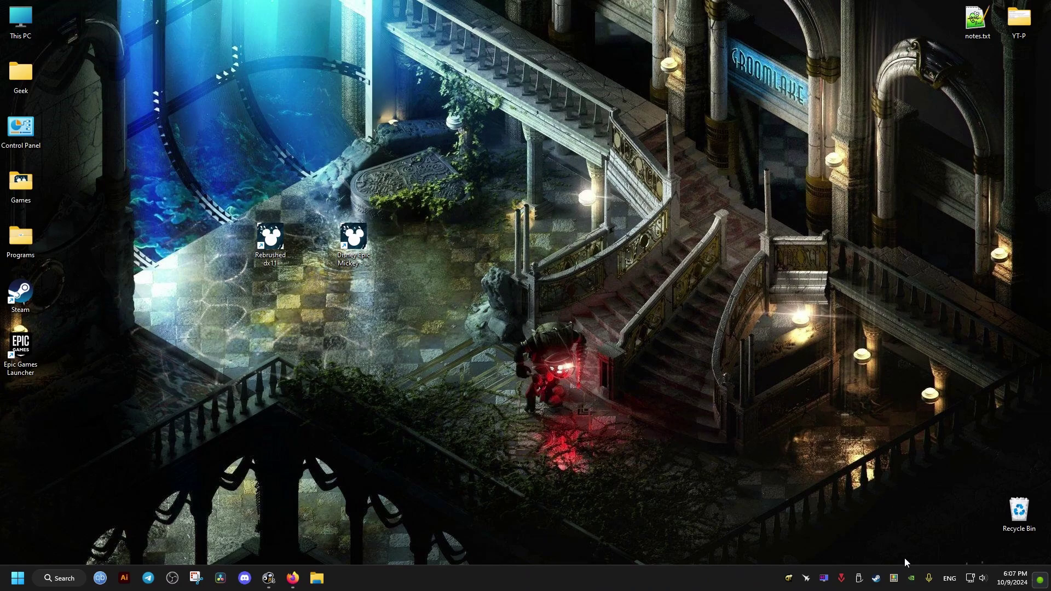
Step: In NVIDIA Control Panel, add Disney Epic Mickey: Rebrushed to the program-specific 3D settings
{"action": "right_click", "coordinate": [911, 578]}
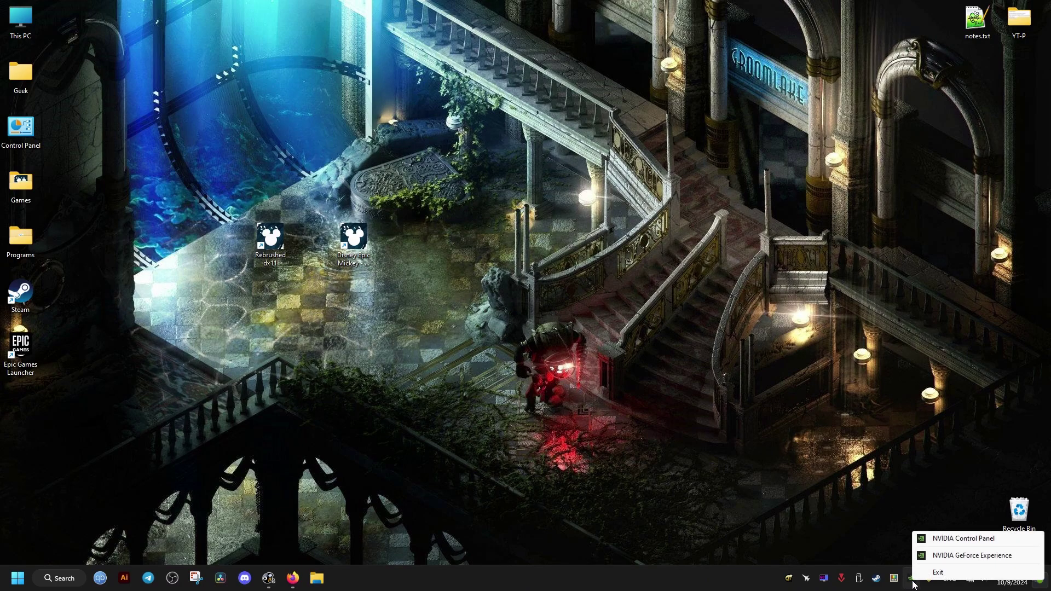
{"action": "left_click", "coordinate": [957, 539]}
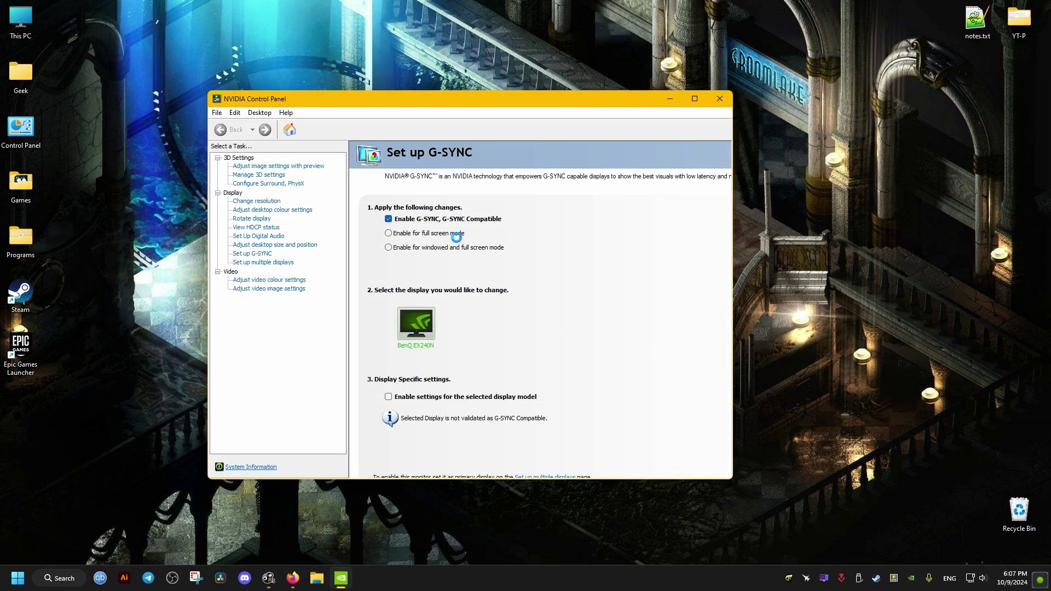
{"action": "left_click_drag", "start_coordinate": [435, 100], "coordinate": [634, 127]}
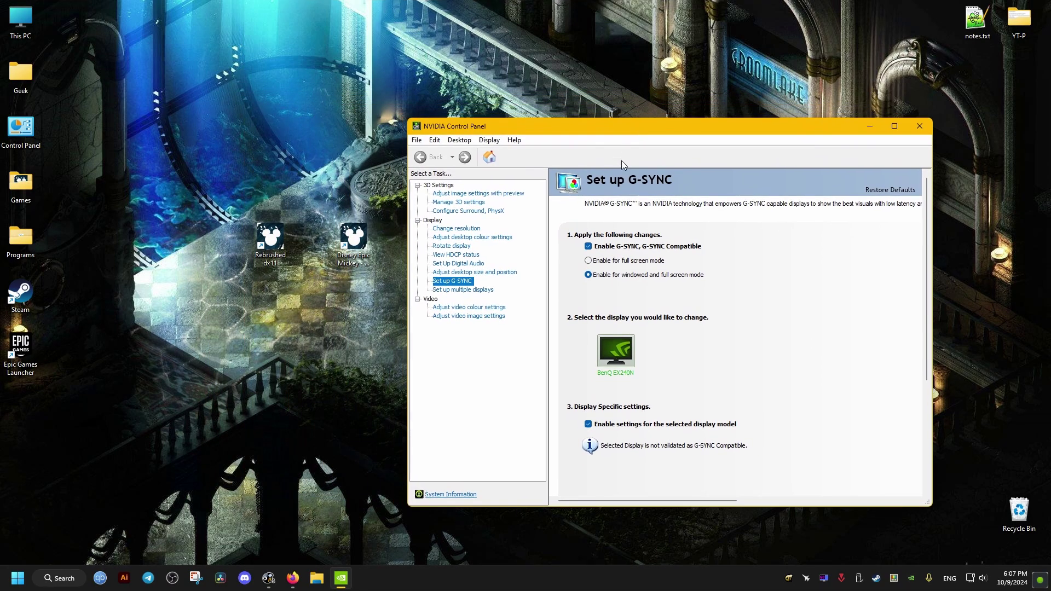
{"action": "left_click", "coordinate": [460, 203]}
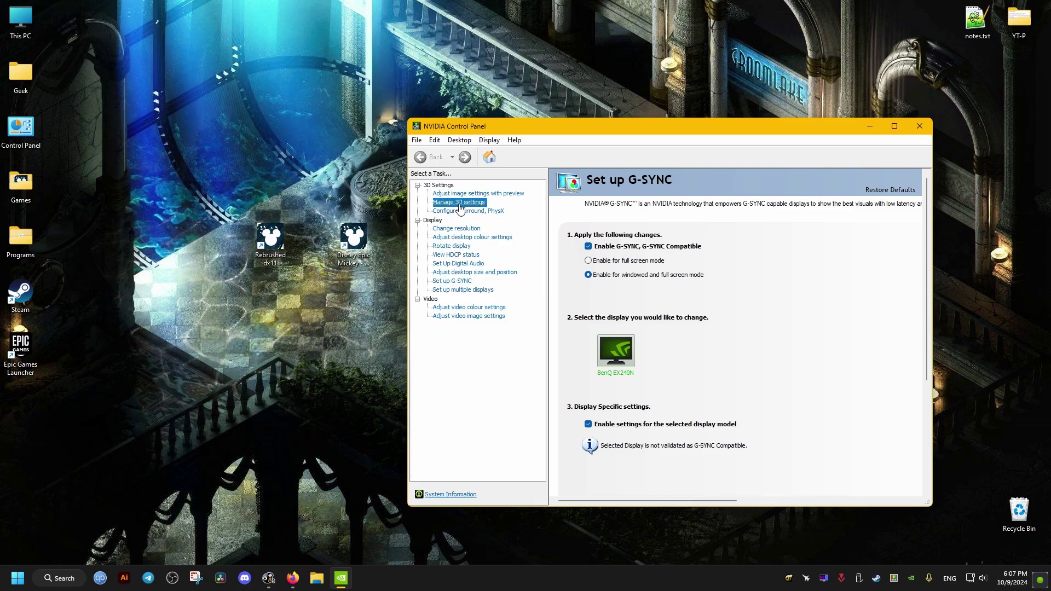
{"action": "left_click", "coordinate": [635, 254]}
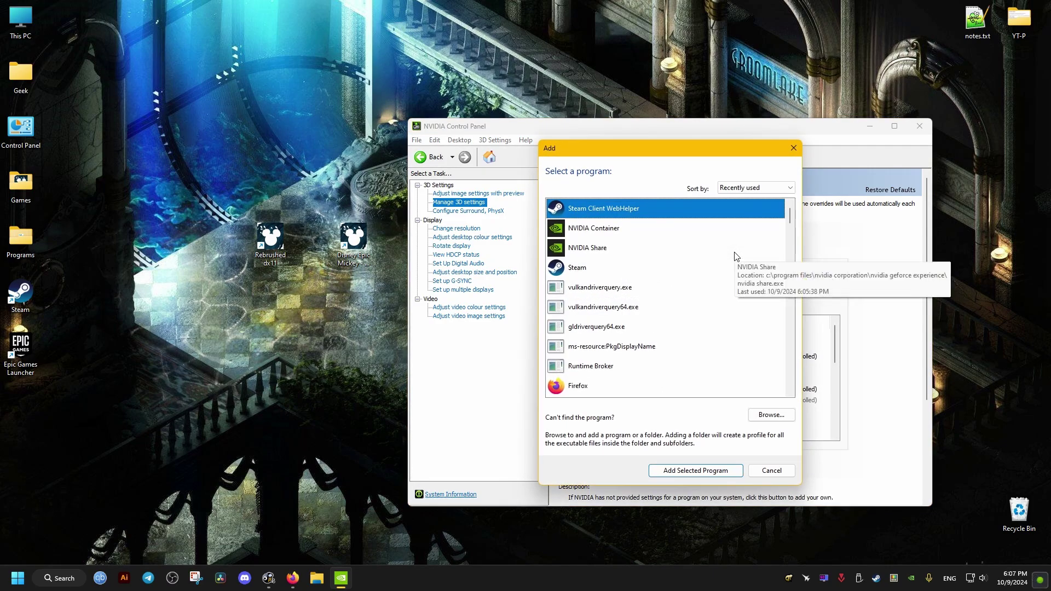
{"action": "scroll", "coordinate": [784, 241], "scroll_direction": "down", "scroll_amount": 3}
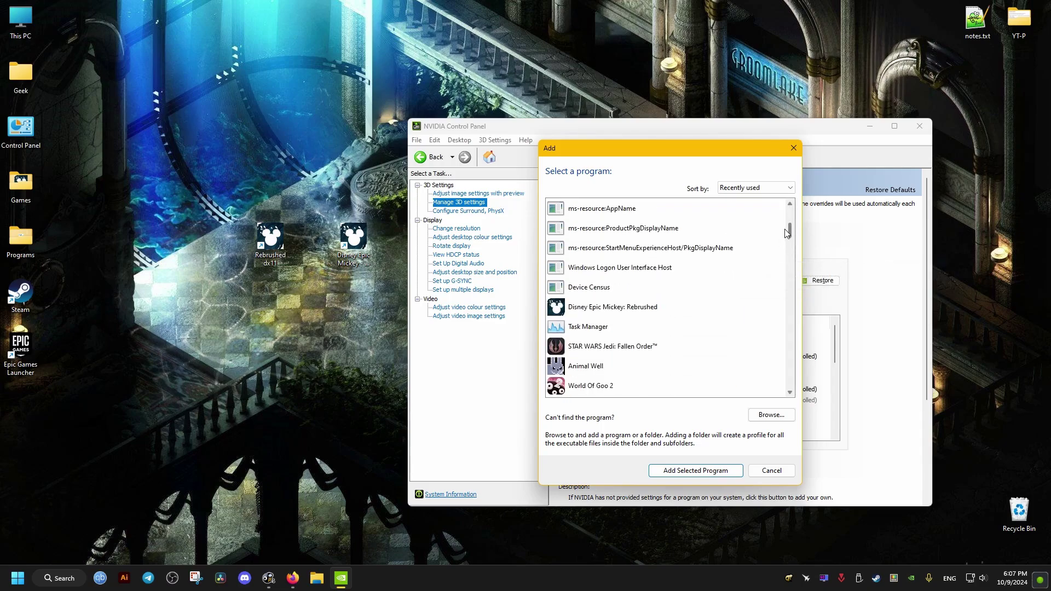
{"action": "left_click", "coordinate": [624, 309]}
{"action": "left_click", "coordinate": [696, 471]}
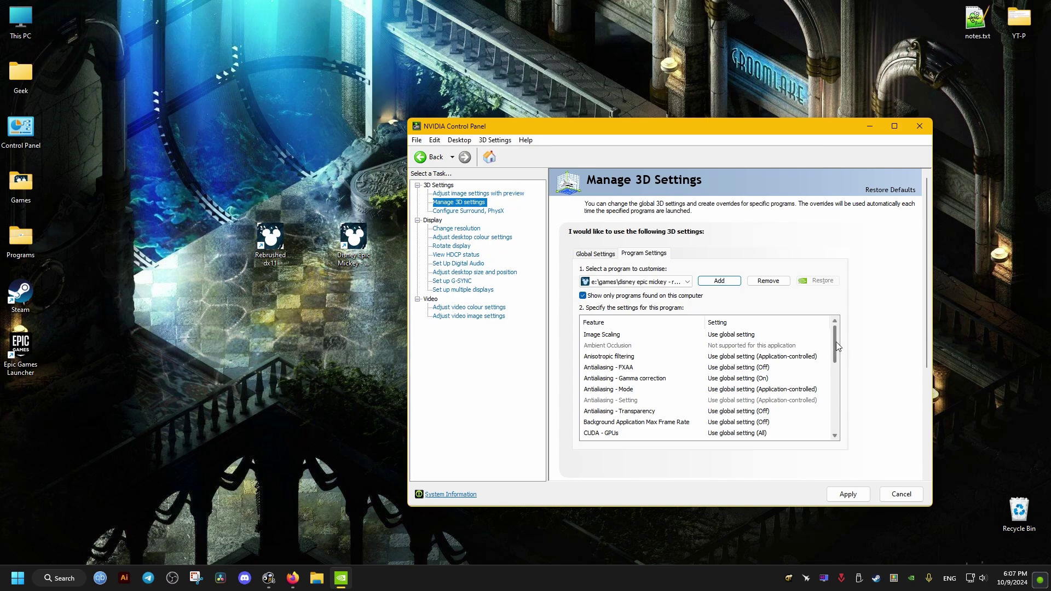
Step: Try a custom Max Frame Rate limit for the game and return the option to the global setting
{"action": "scroll", "coordinate": [836, 342], "scroll_direction": "down", "scroll_amount": 3}
{"action": "left_click", "coordinate": [597, 368]}
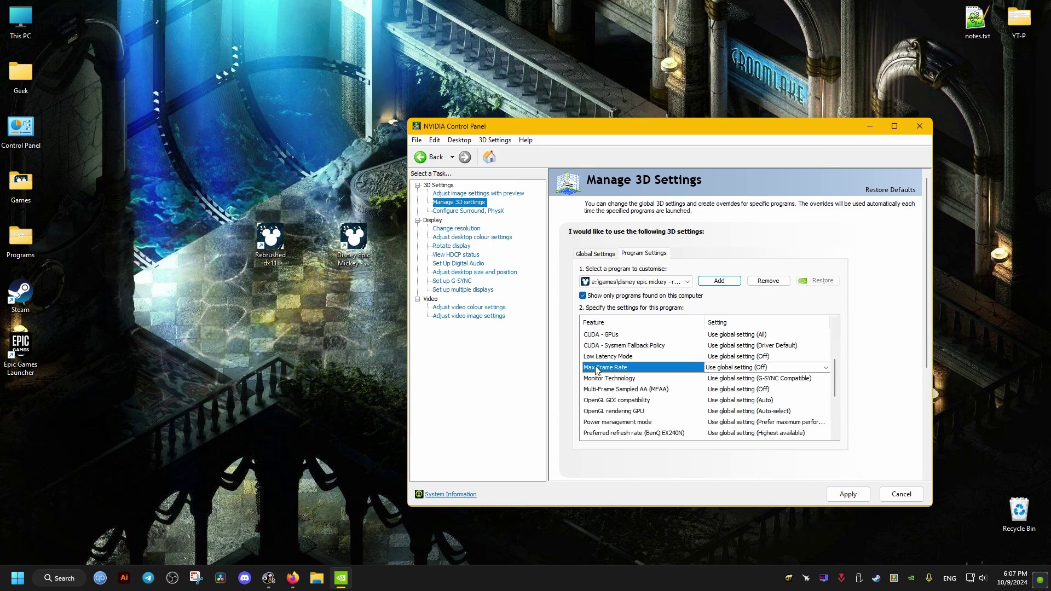
{"action": "left_click", "coordinate": [750, 368]}
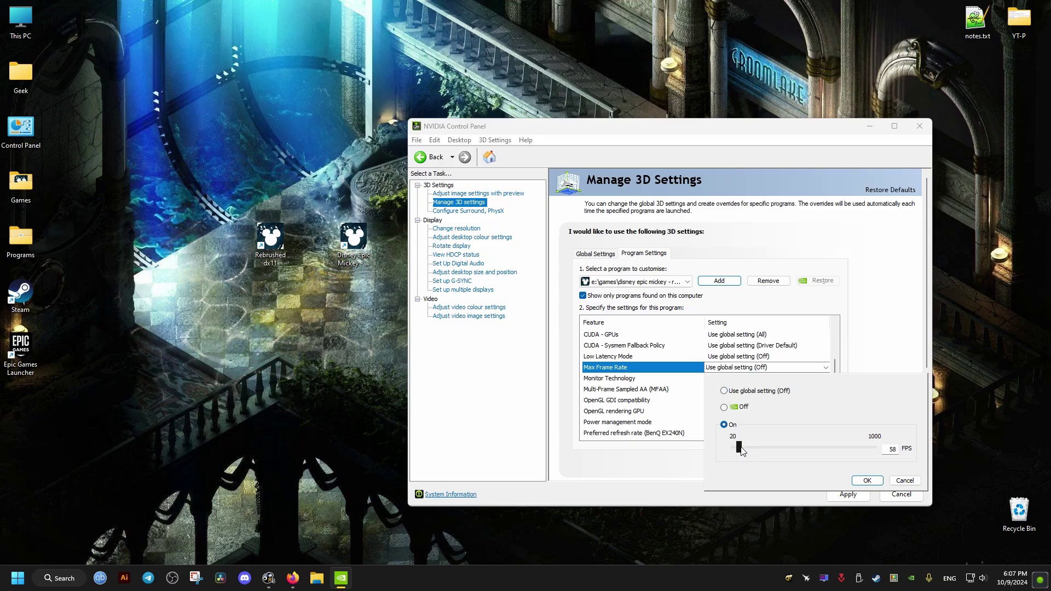
{"action": "left_click_drag", "start_coordinate": [742, 449], "coordinate": [753, 446]}
{"action": "left_click", "coordinate": [724, 391]}
{"action": "left_click", "coordinate": [867, 481]}
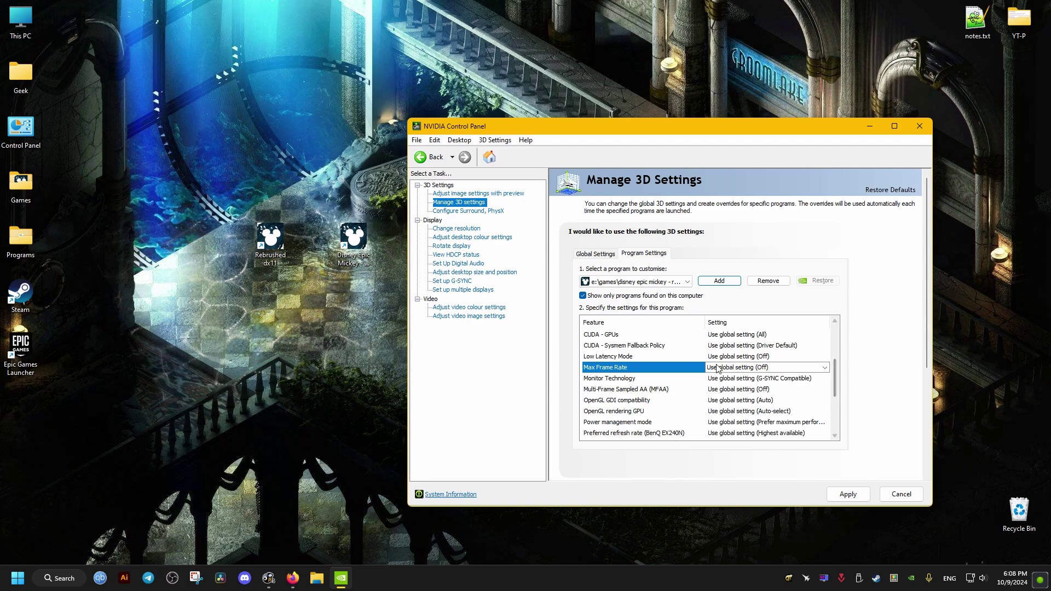
Step: Set the game's Low Latency Mode to Ultra and apply the 3D settings
{"action": "left_click", "coordinate": [745, 356]}
{"action": "left_click", "coordinate": [745, 356]}
{"action": "left_click", "coordinate": [734, 394]}
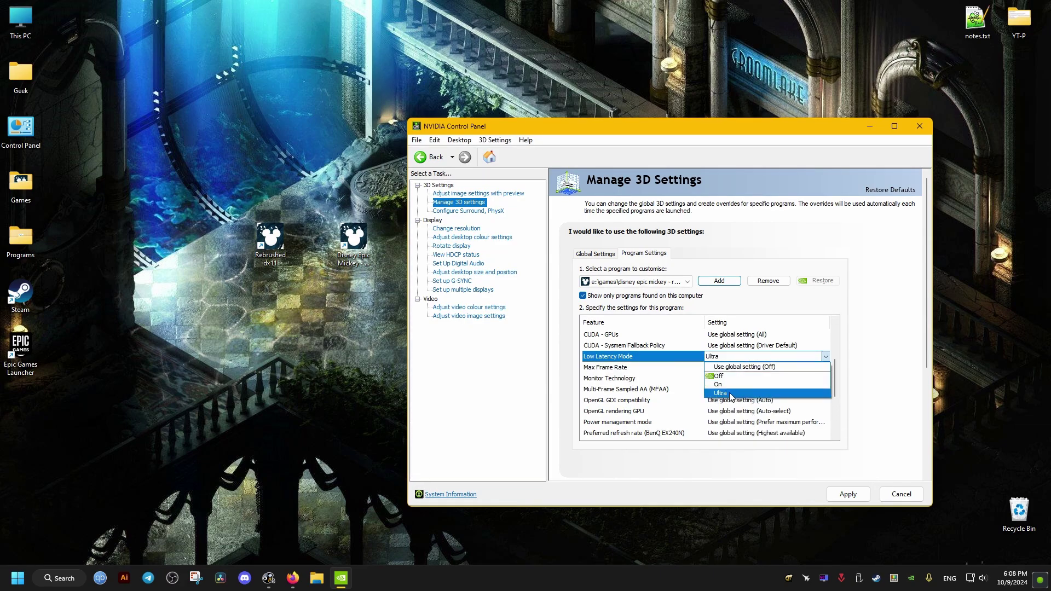
{"action": "left_click", "coordinate": [847, 495]}
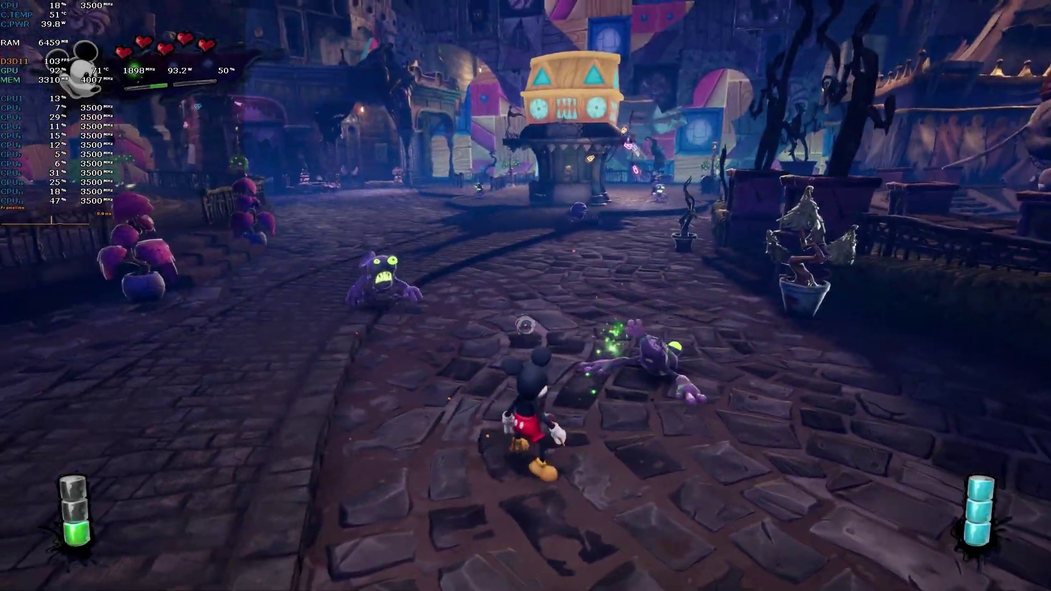
{"action": "key", "text": "f"}
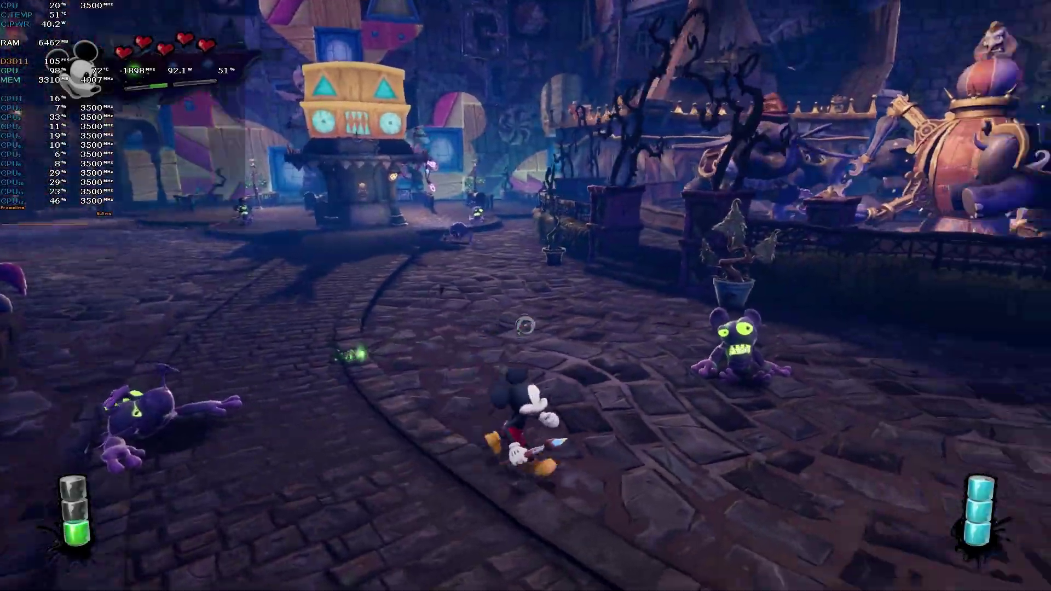